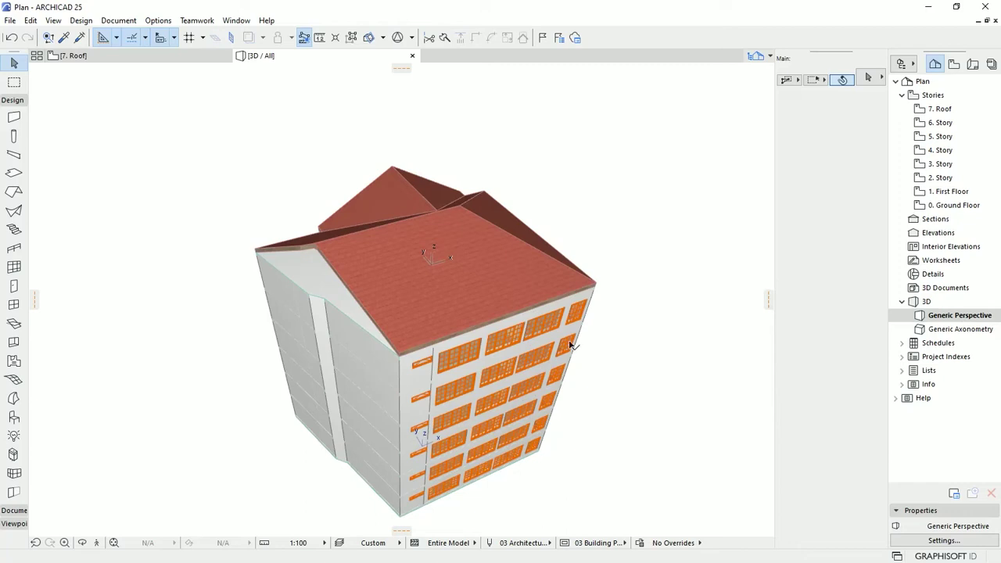
Examine the roof, its open gable ends and the facades from several sides in the 3D view
drag(516, 307, 646, 297)
drag(387, 306, 490, 237)
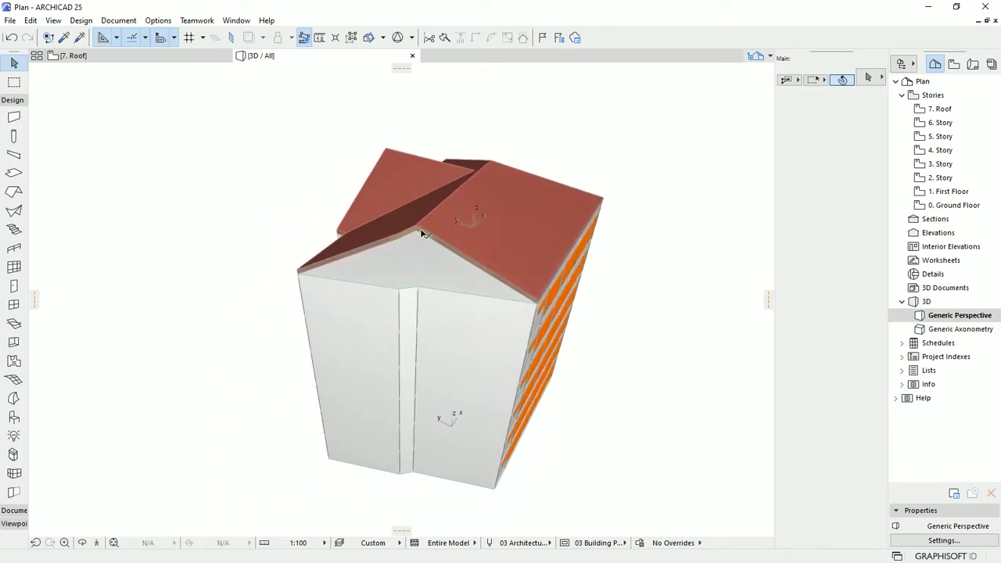
drag(397, 256, 441, 215)
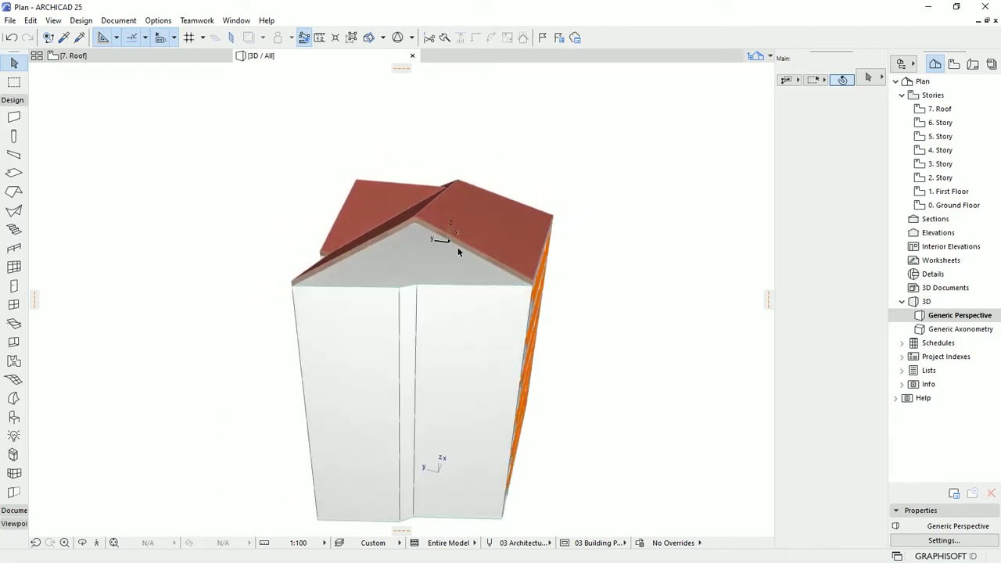
drag(525, 274, 370, 191)
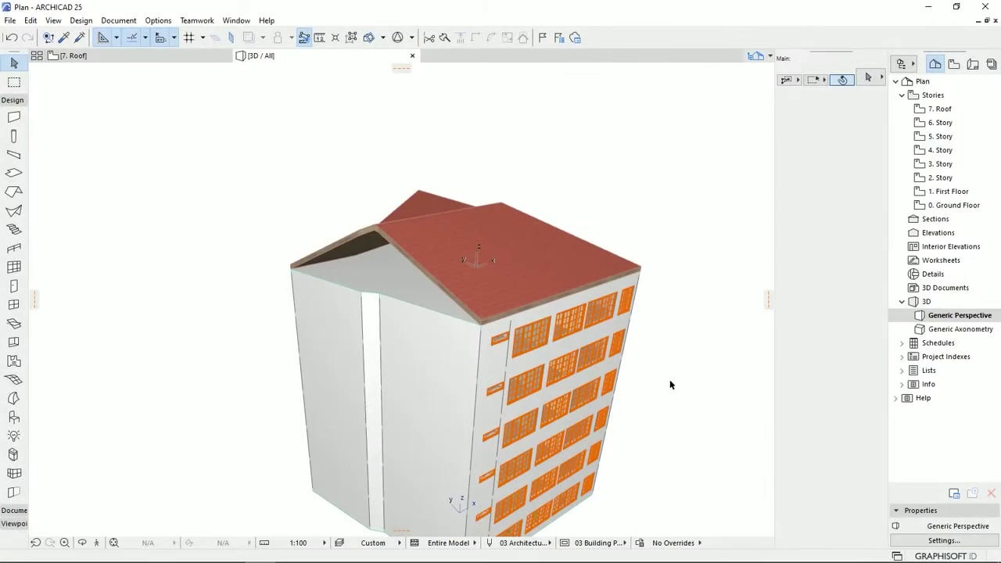
drag(426, 263, 694, 231)
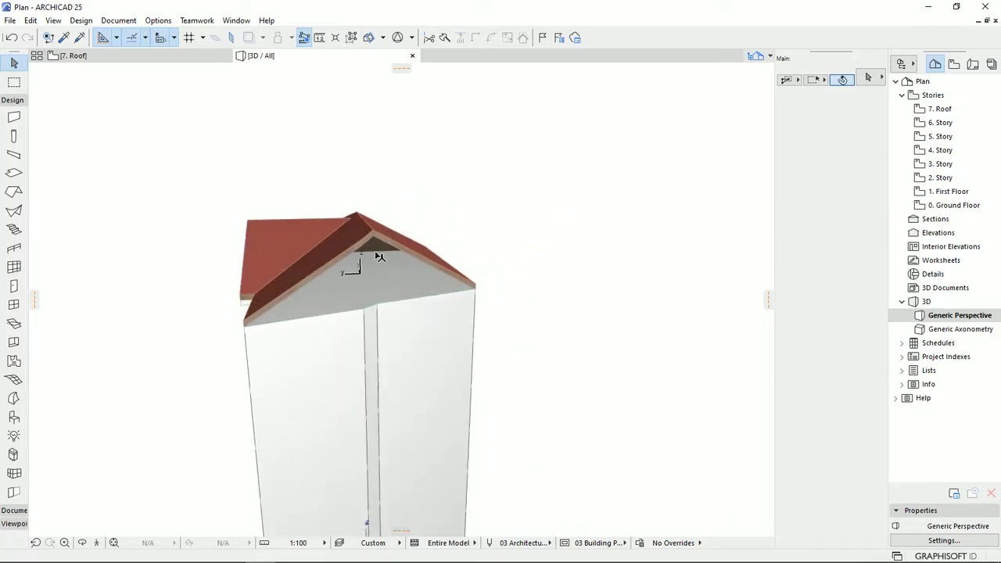
middle_drag(378, 255, 405, 283)
scroll(413, 304, up, 3)
drag(417, 314, 326, 406)
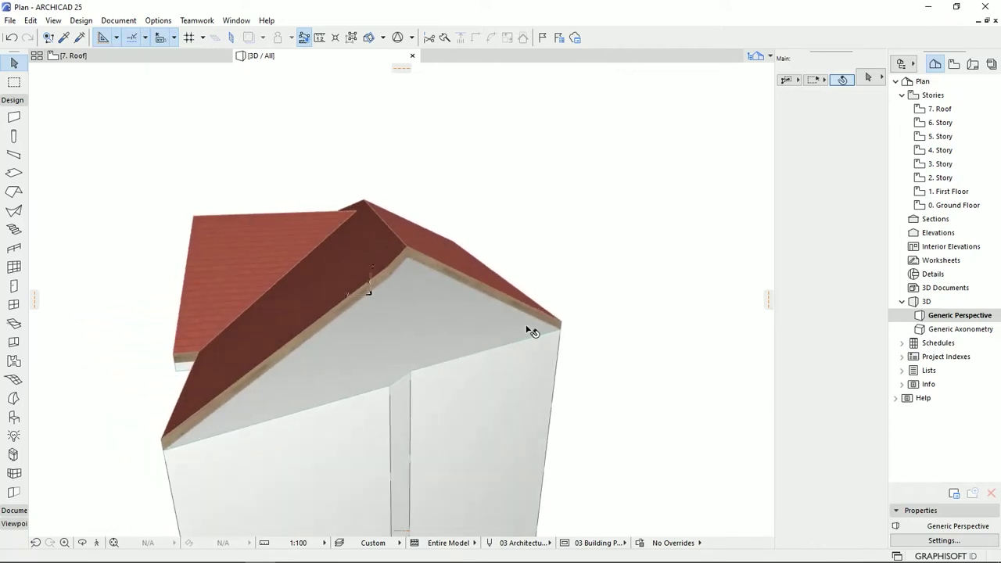
drag(526, 333, 418, 291)
drag(316, 300, 171, 303)
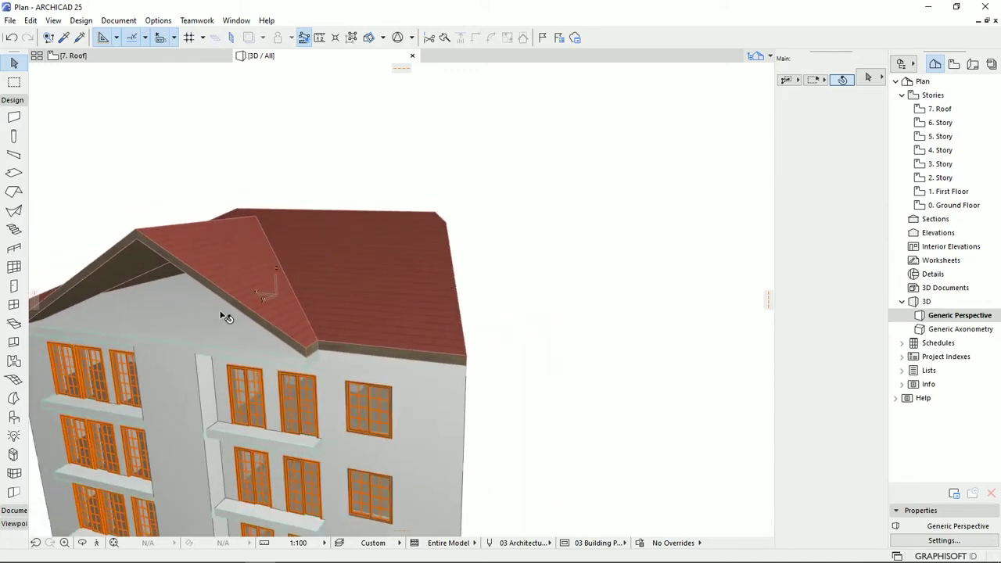
drag(389, 301, 447, 308)
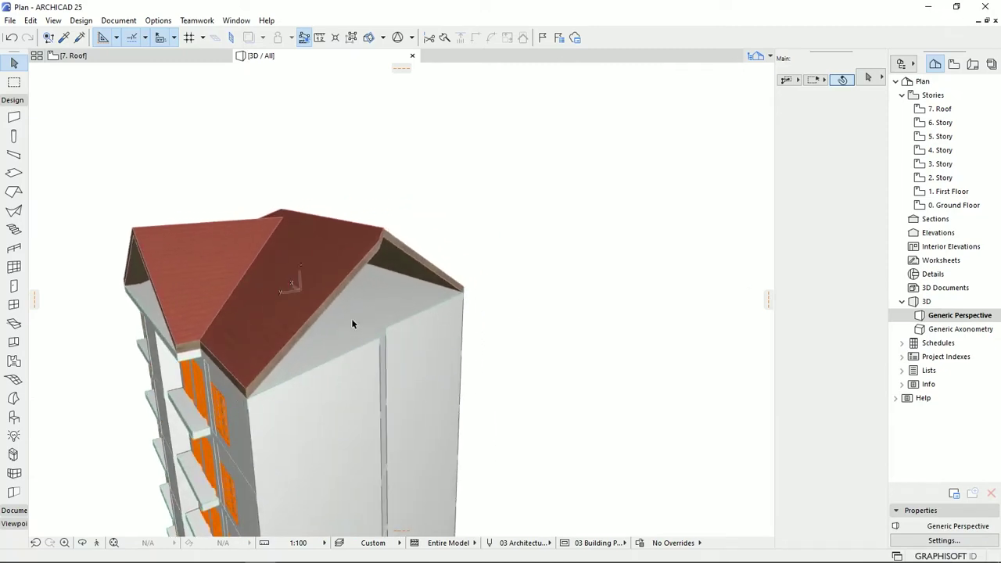
On the 7. Roof floor plan, offset all edges of the roof shell inward from the slab outline
click(148, 52)
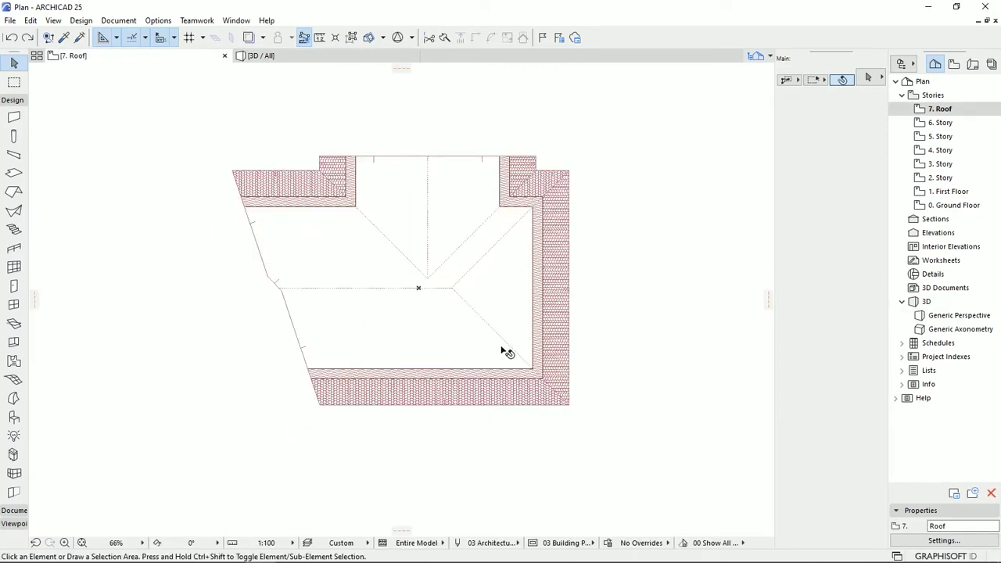
scroll(496, 327, up, 3)
middle_drag(496, 326, 518, 365)
click(625, 356)
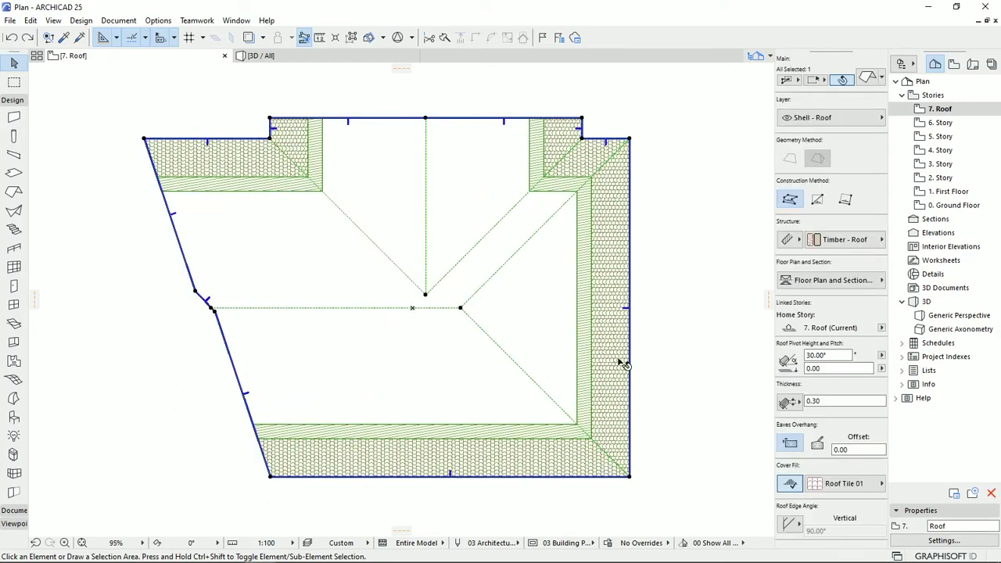
click(634, 346)
click(514, 267)
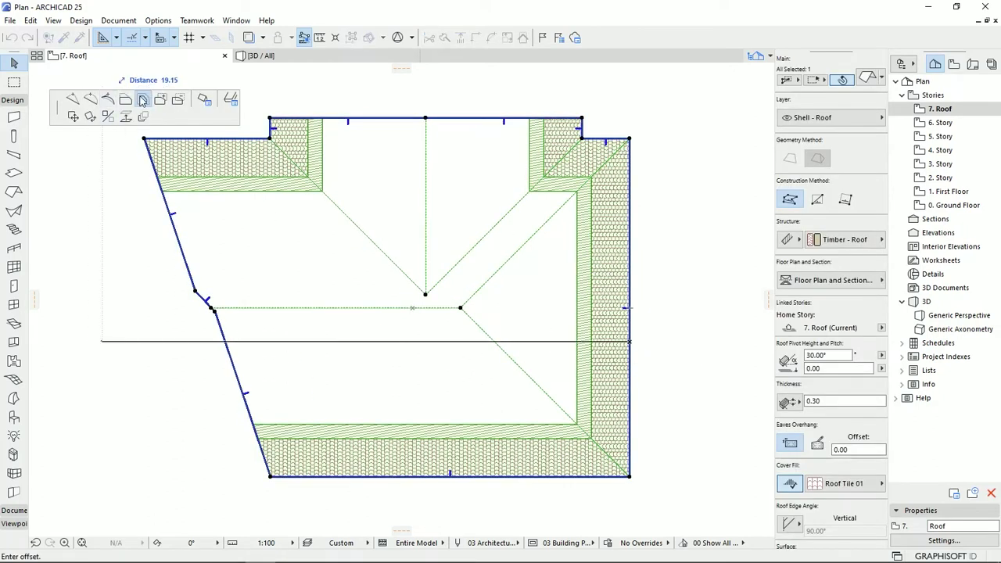
click(144, 100)
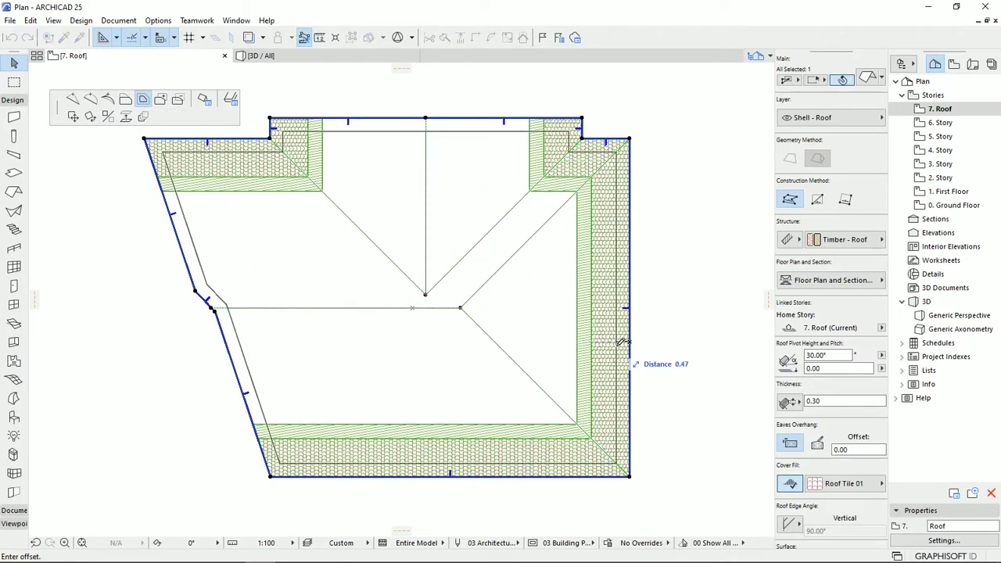
key(r)
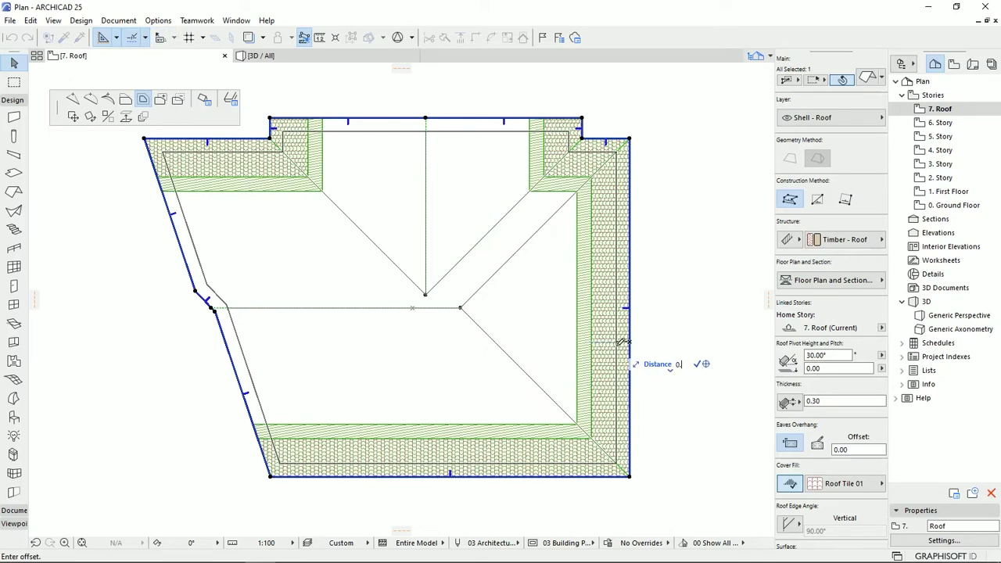
key(Return)
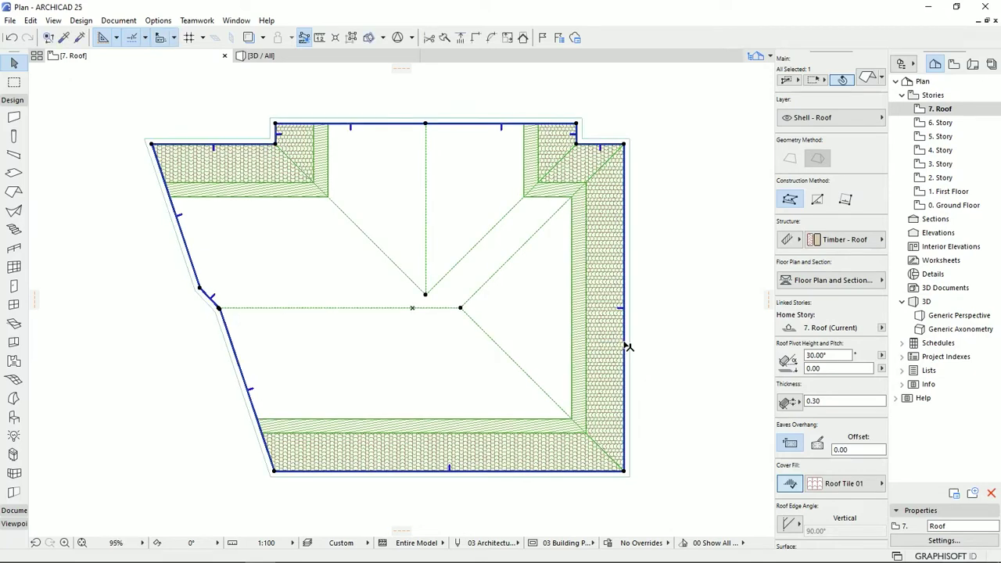
click(630, 310)
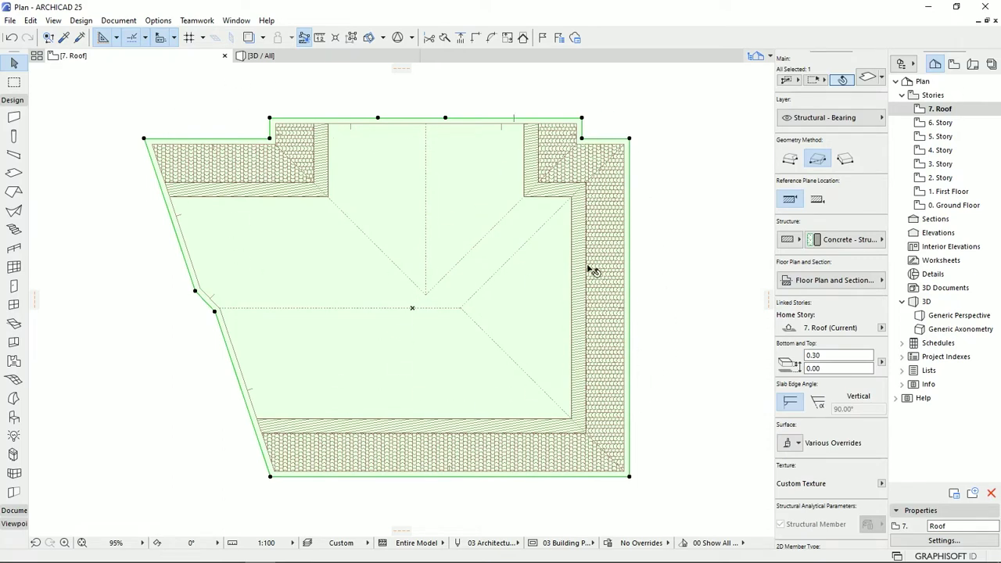
key(Escape)
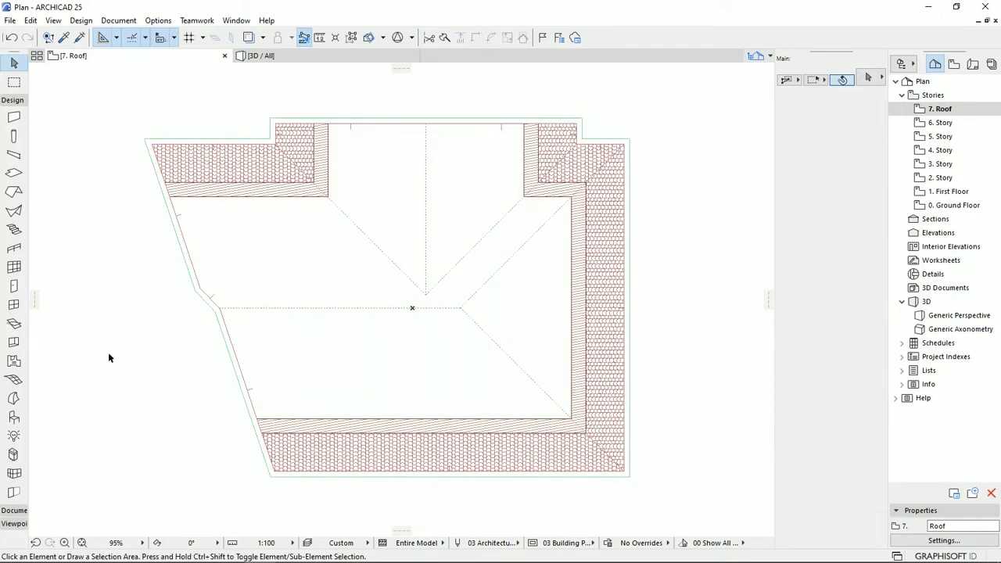
Draw a closed chain of walls along the slab outline, 1.00 high and 0.20 thick, with the reference line on the outside face
click(13, 118)
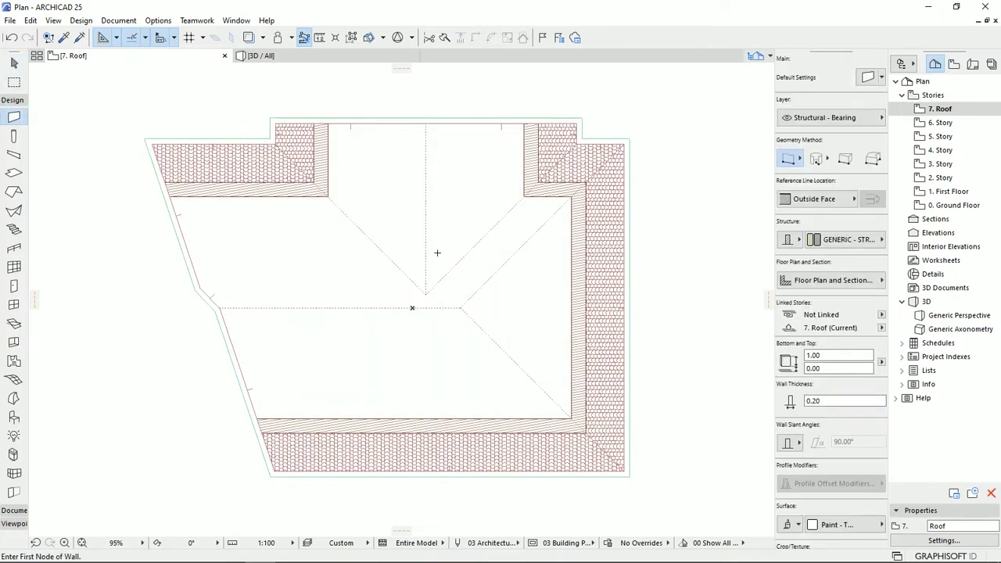
click(817, 158)
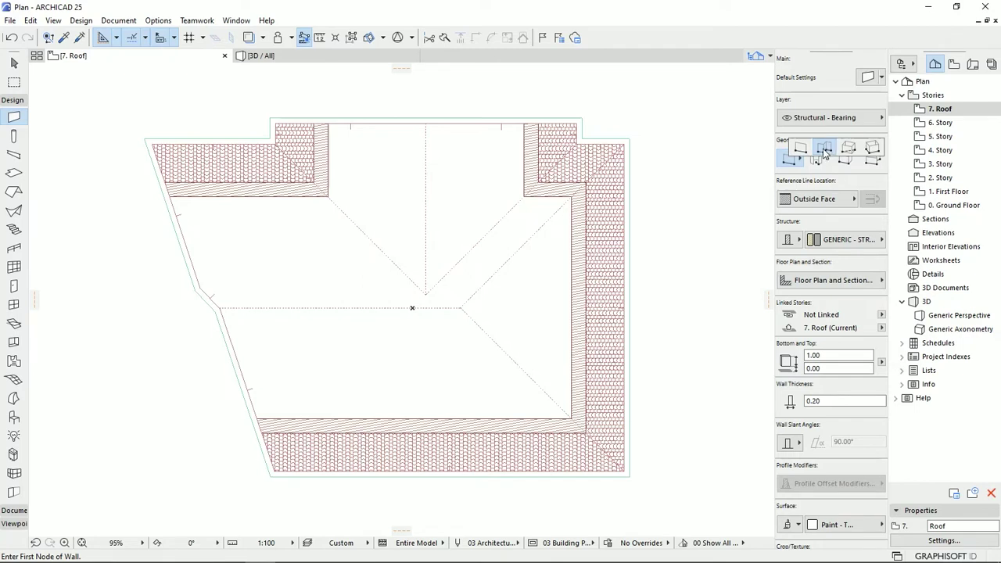
click(824, 151)
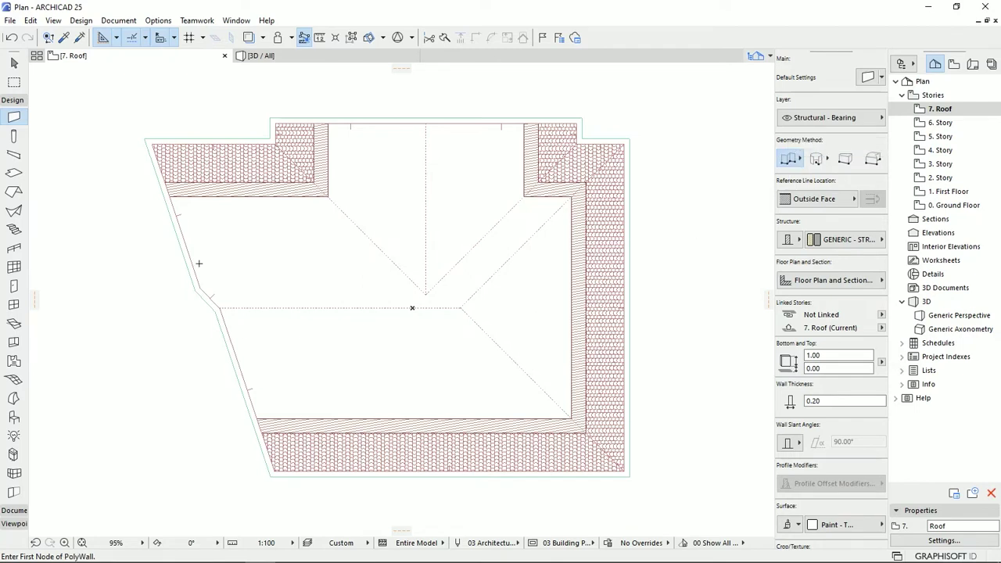
click(144, 137)
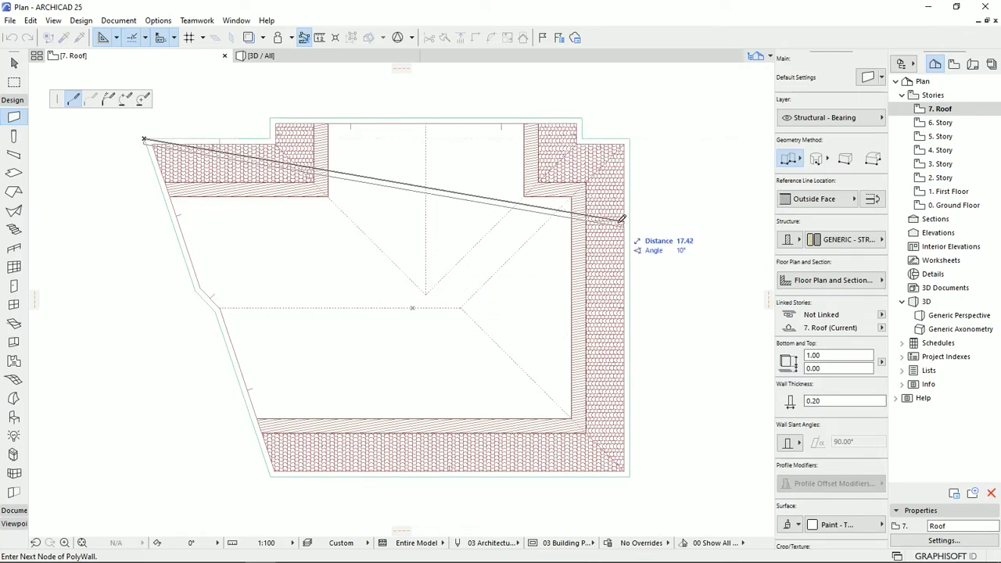
scroll(210, 146, up, 3)
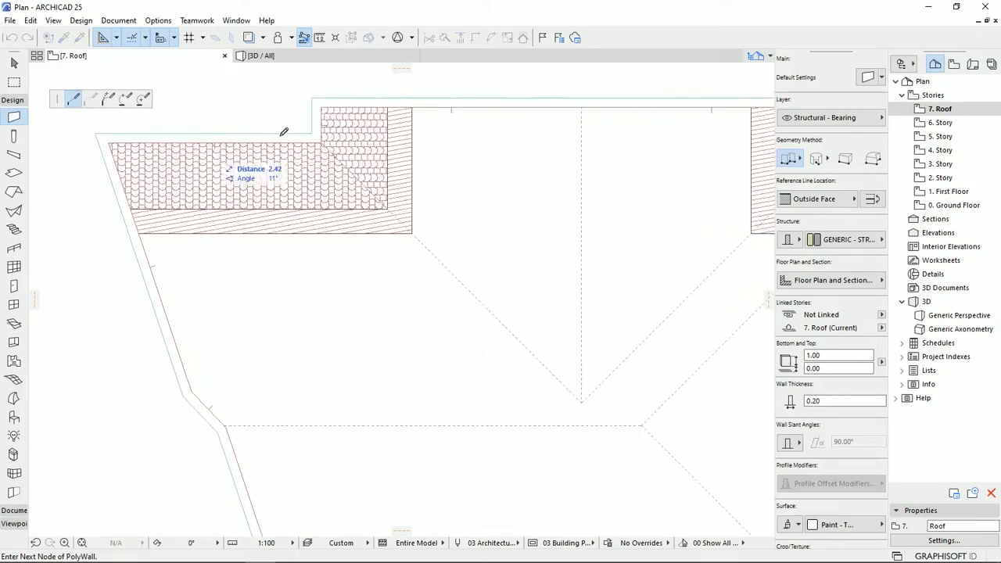
click(313, 133)
click(313, 98)
scroll(476, 78, down, 3)
middle_drag(594, 142, 496, 161)
click(594, 103)
click(594, 124)
click(643, 123)
click(643, 460)
click(283, 460)
click(225, 294)
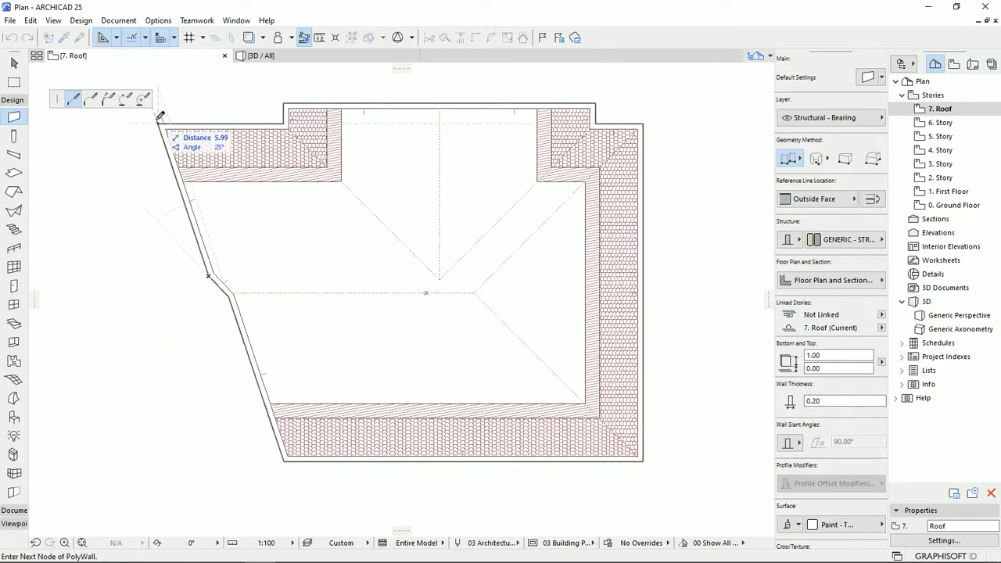
click(158, 123)
Select the new perimeter walls around the roof and check their height setting
click(14, 63)
click(196, 124)
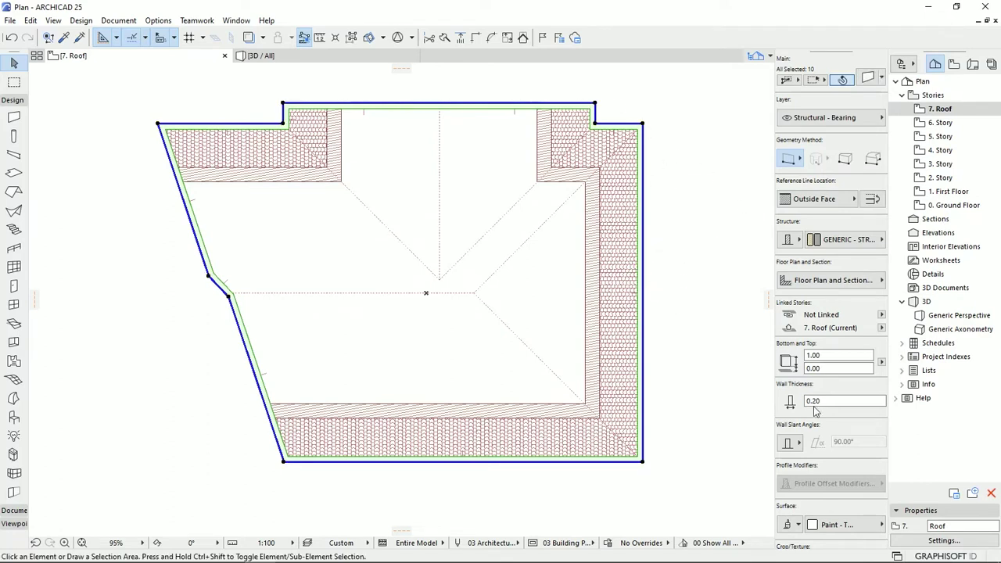
click(811, 356)
click(680, 308)
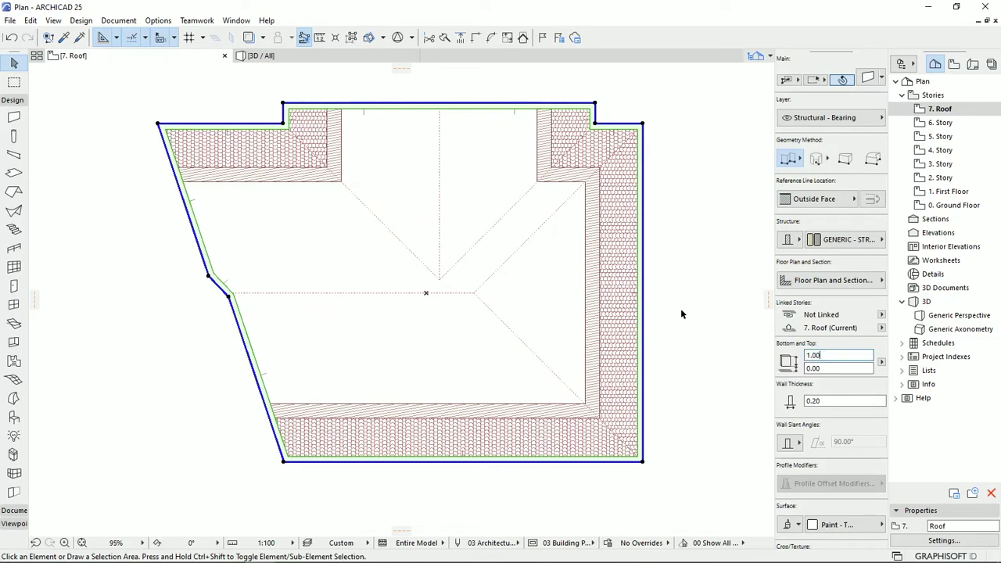
In the 3D view, select the three walls below the angled gable end and stretch their height to 3.70
click(313, 55)
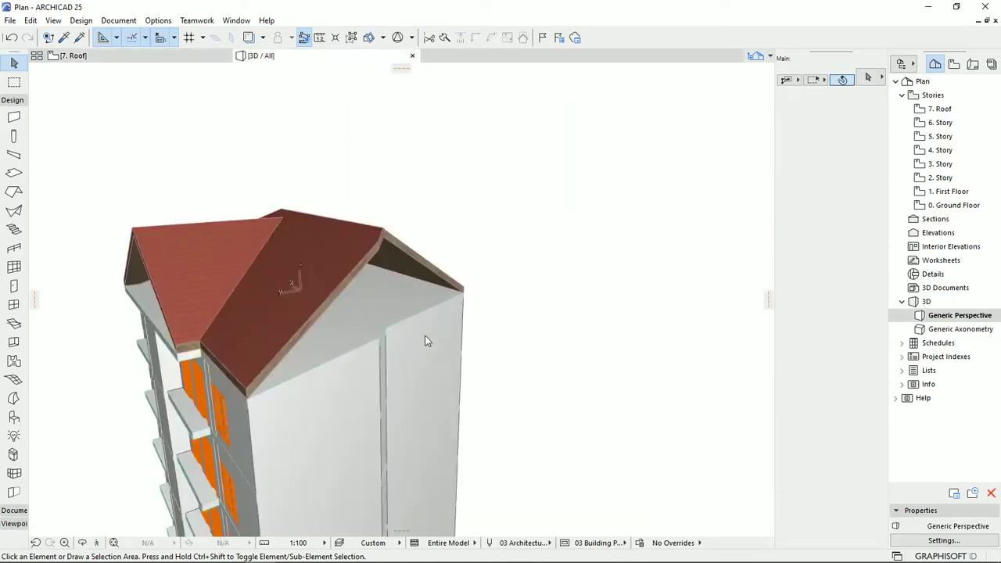
shift+middle_drag(334, 362, 435, 326)
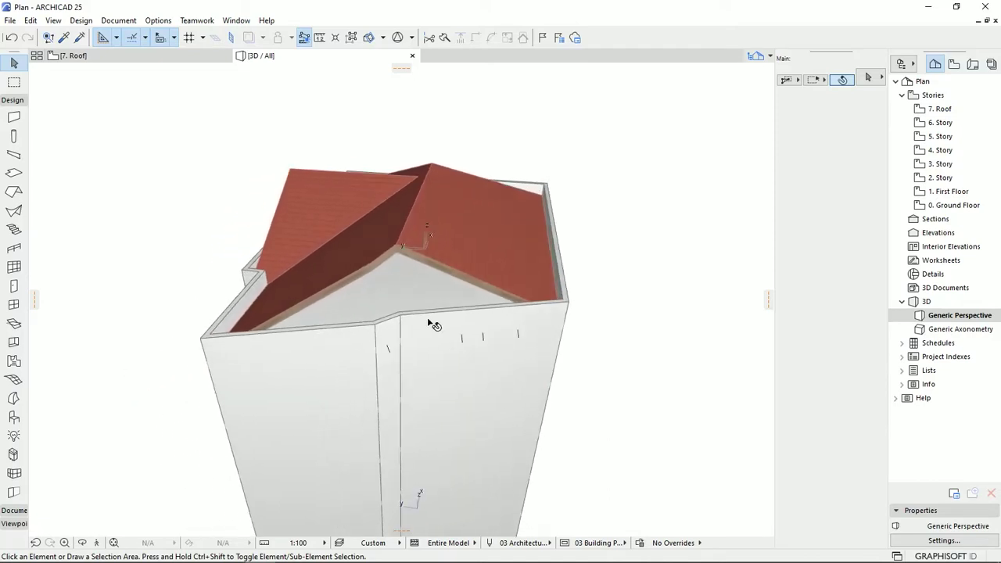
click(440, 323)
shift+click(384, 343)
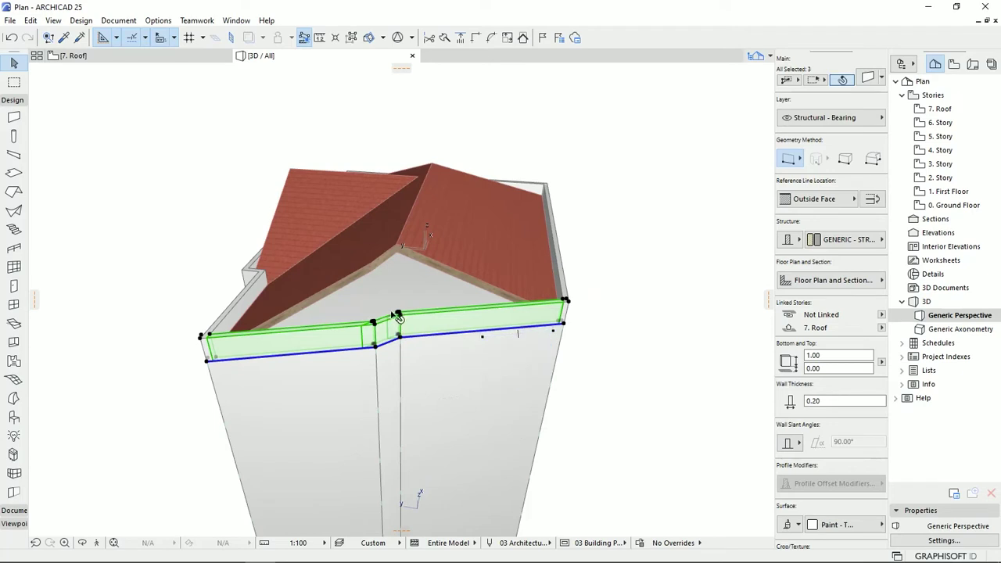
click(400, 313)
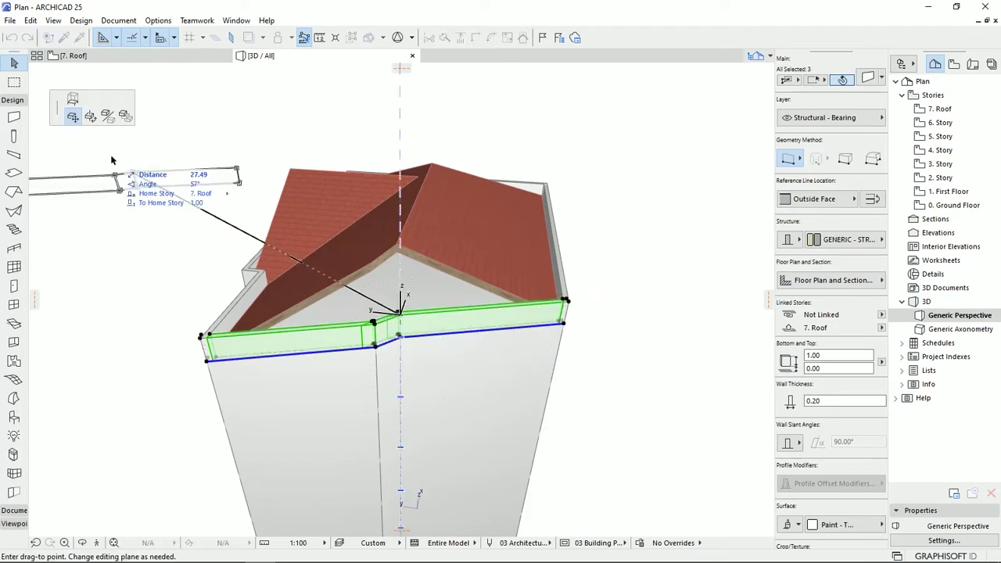
click(74, 99)
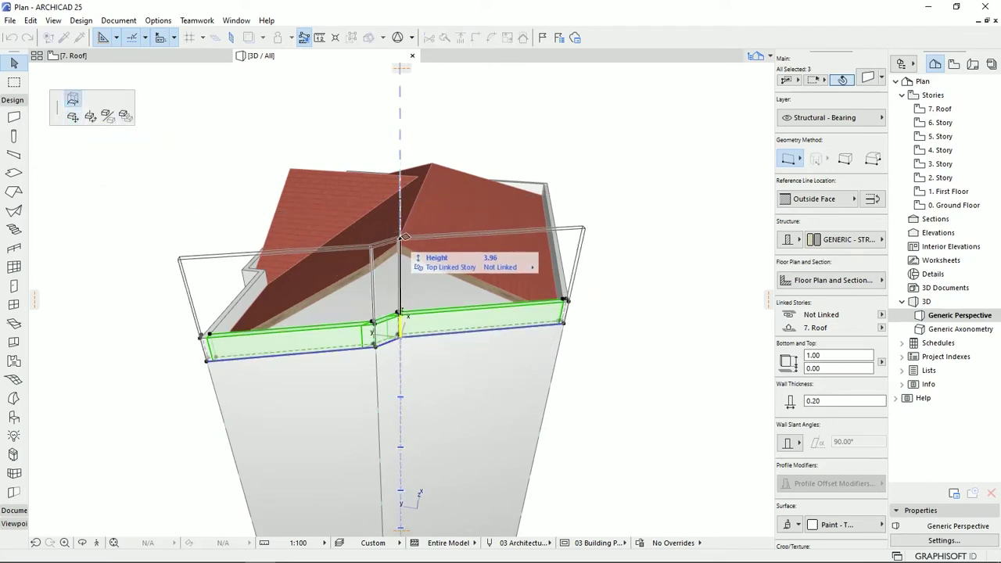
click(505, 378)
click(506, 380)
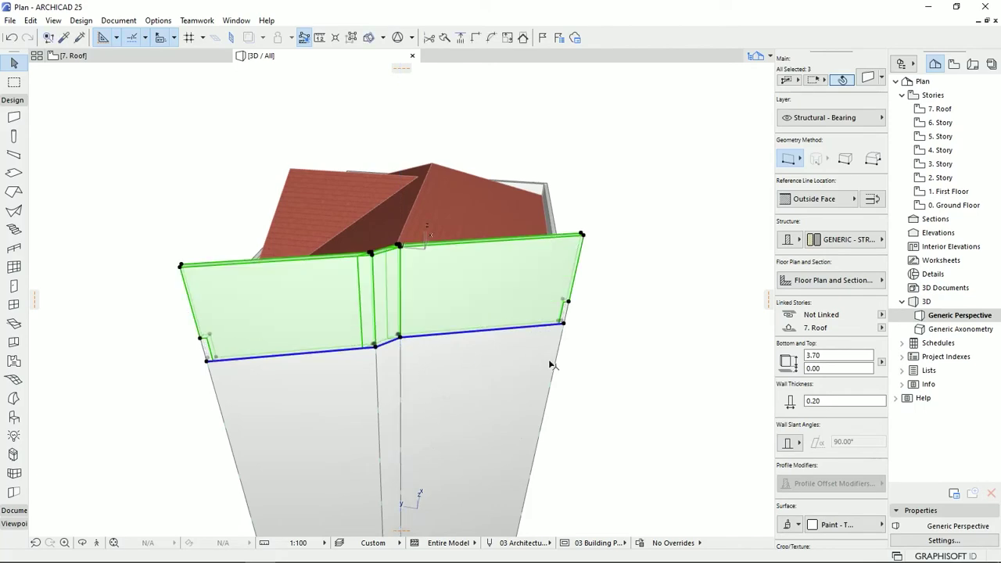
On the roof plan, offset the roof shell's upper slanted edge outward 0.20 to the wall's outer face
click(147, 57)
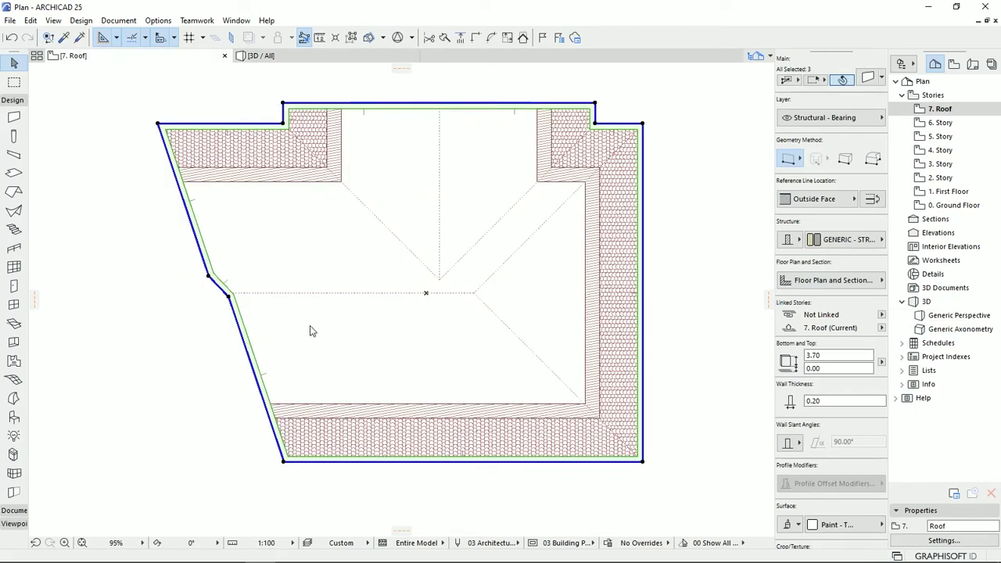
click(356, 295)
scroll(355, 272, up, 5)
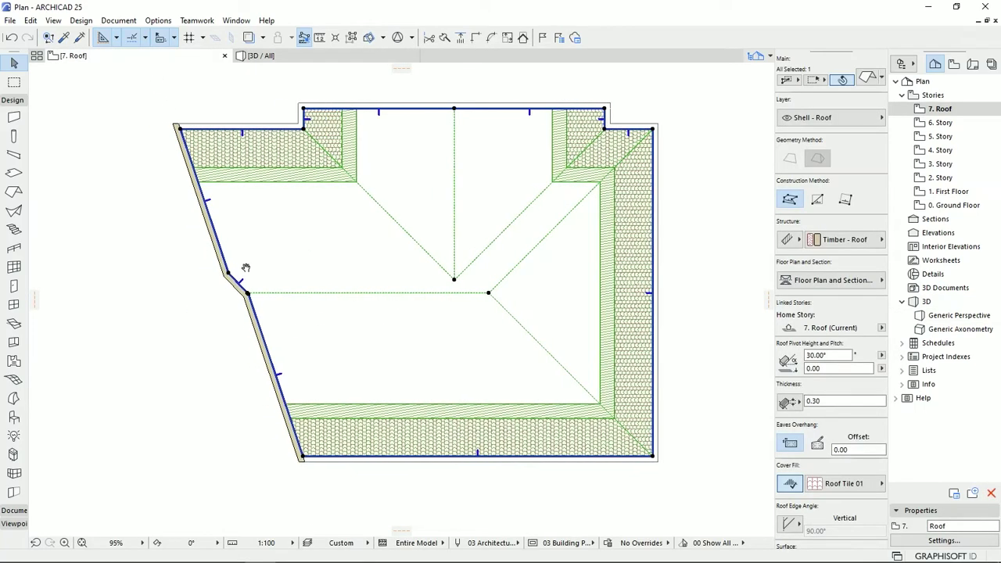
scroll(355, 271, up, 2)
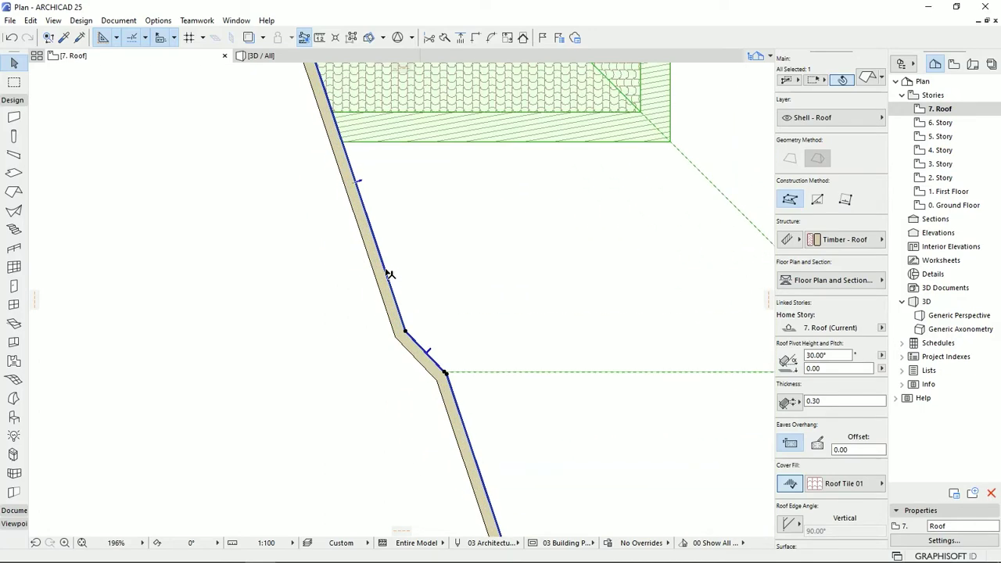
click(388, 274)
click(266, 99)
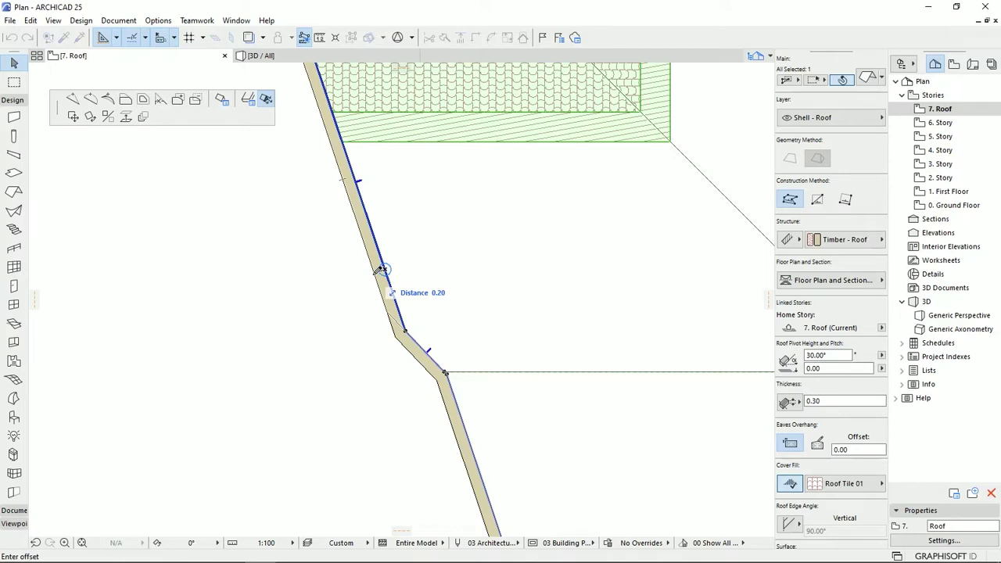
click(381, 271)
Offset the roof shell's short diagonal edge outward to the outer face of the short wall
click(420, 350)
click(640, 416)
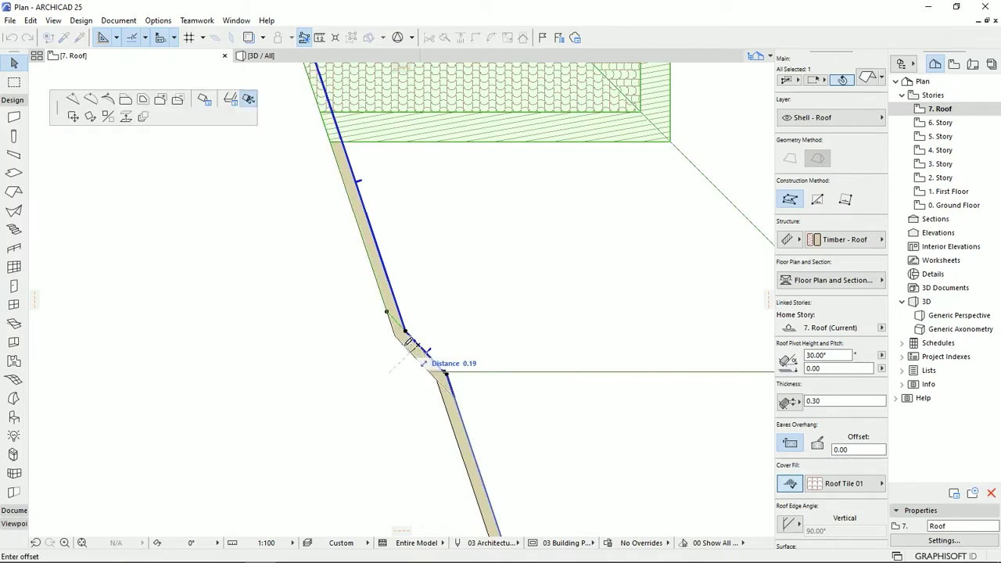
click(427, 391)
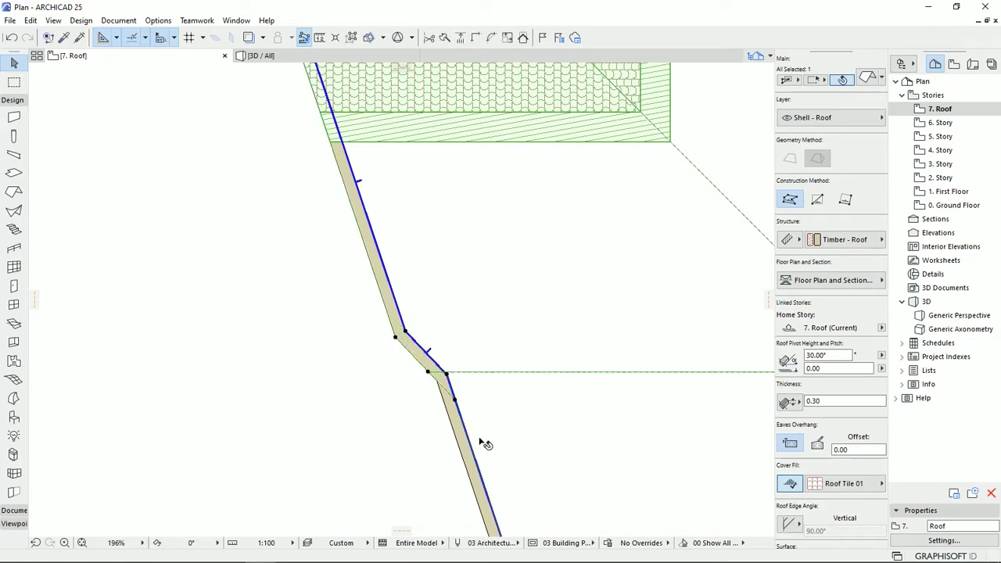
On the roof plan, offset the roof shell's lower slanted edge outward to the outer face of the adjoining wall
middle_drag(483, 443, 407, 194)
click(417, 260)
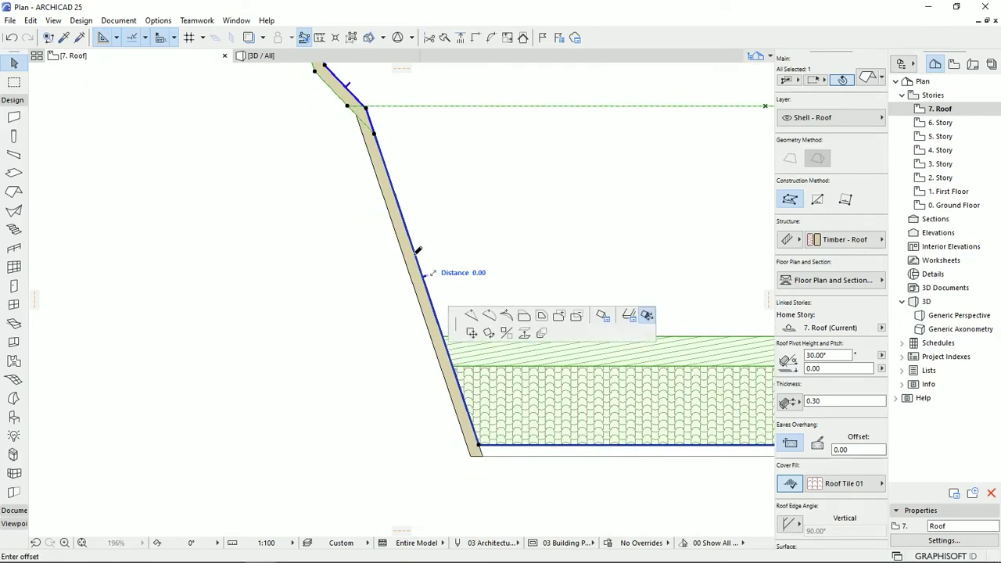
click(403, 258)
middle_drag(347, 243, 386, 315)
key(Escape)
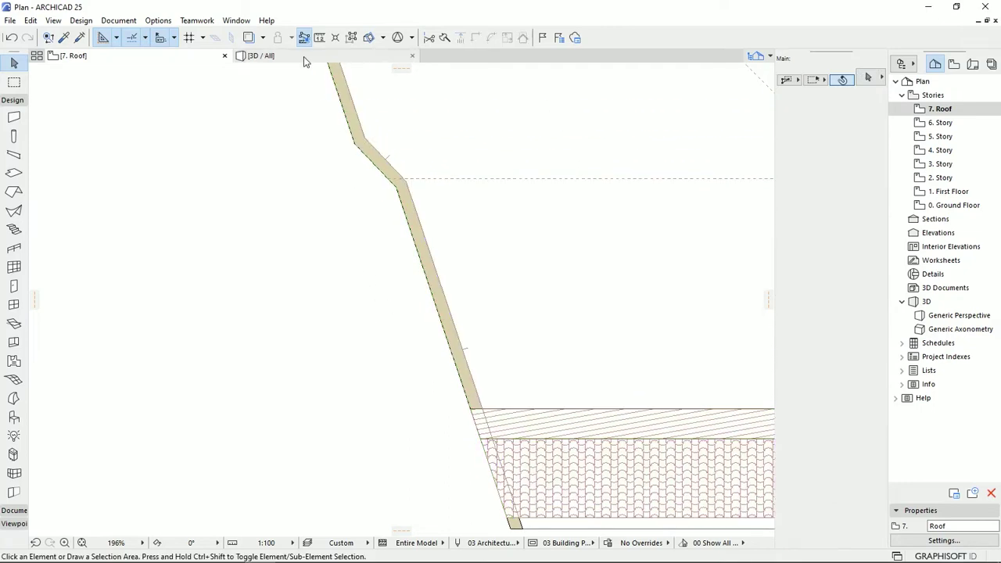
In the 3D view, trim the three selected gable walls to the roof shell, keeping the part below the roof
click(304, 56)
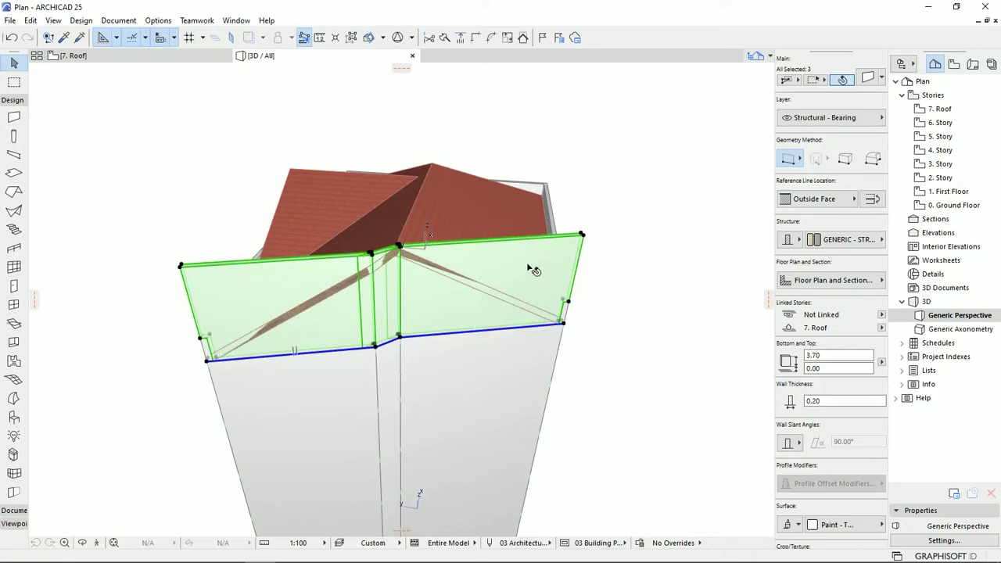
click(524, 38)
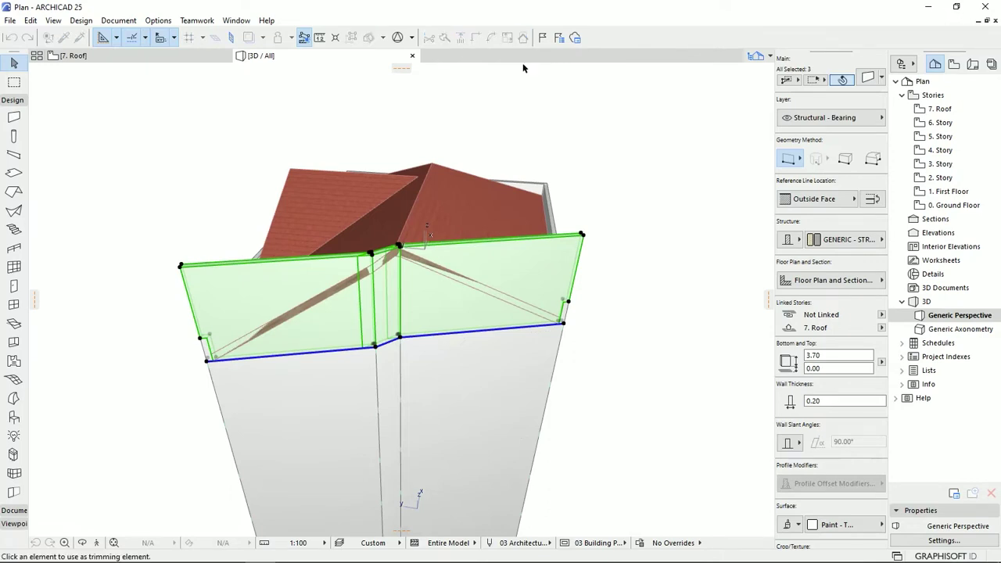
click(443, 223)
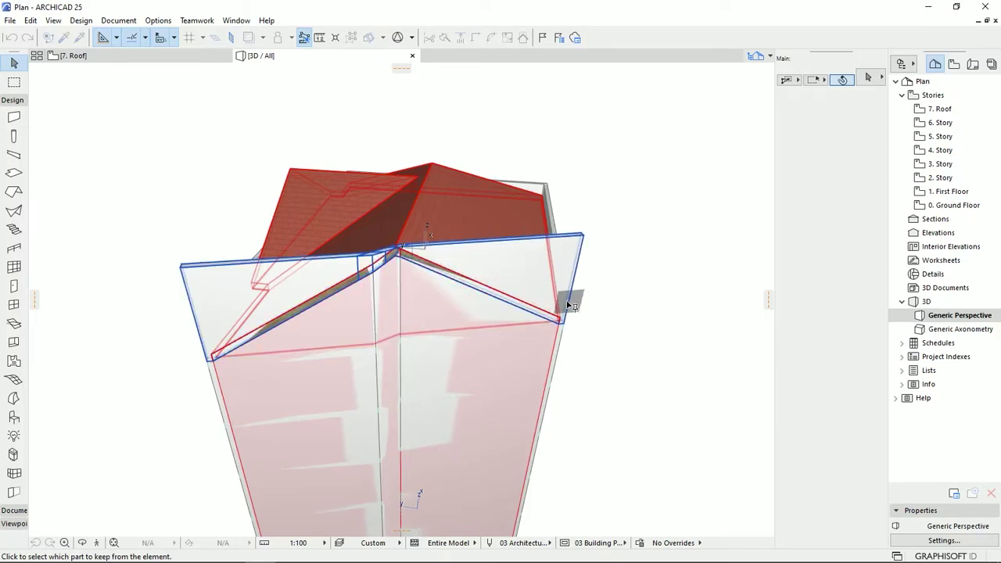
click(436, 309)
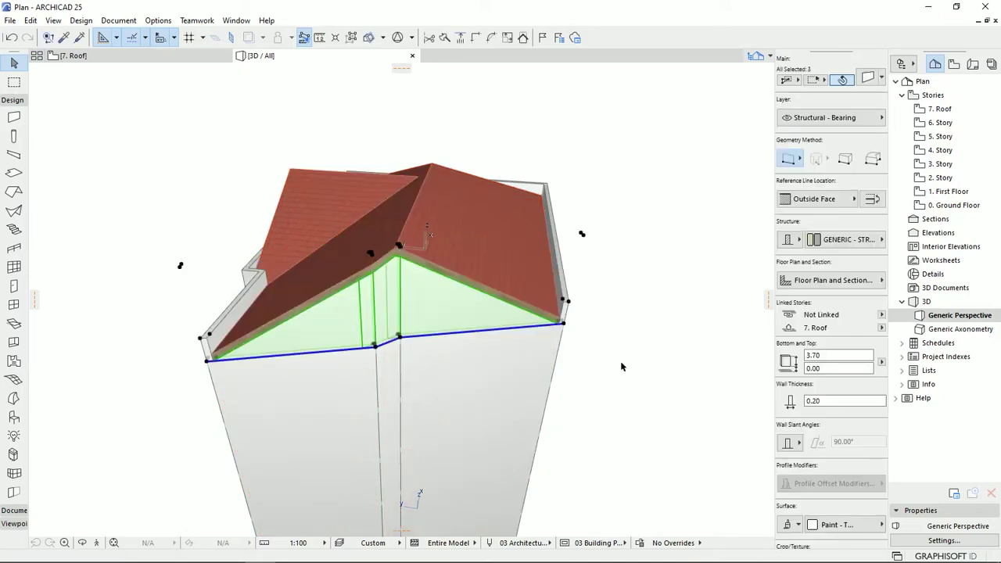
shift+middle_drag(625, 378, 305, 311)
shift+middle_drag(443, 293, 641, 398)
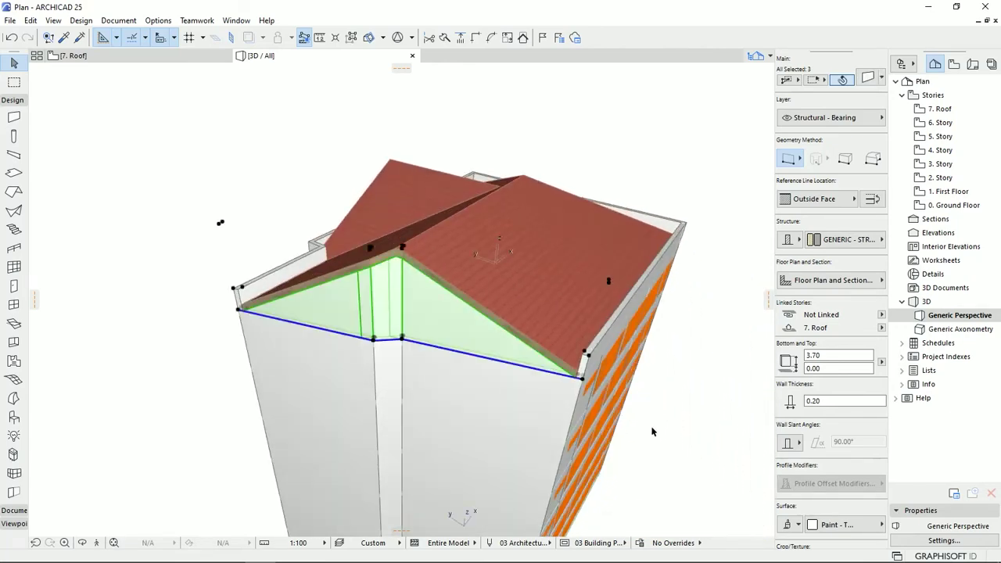
shift+middle_drag(560, 417, 450, 328)
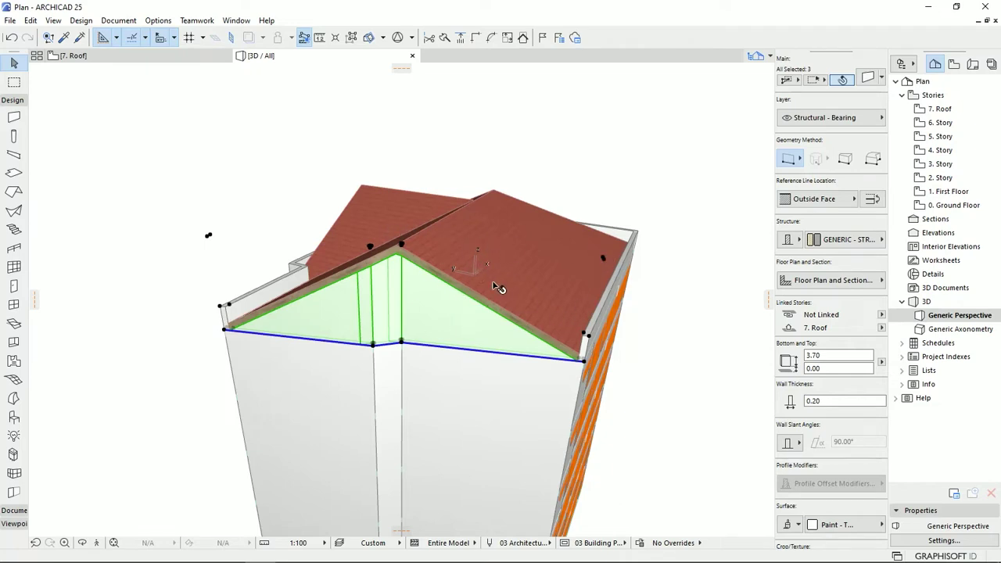
Select the roof shell and override its edge surface with Paint - Titanium White
click(671, 409)
click(502, 217)
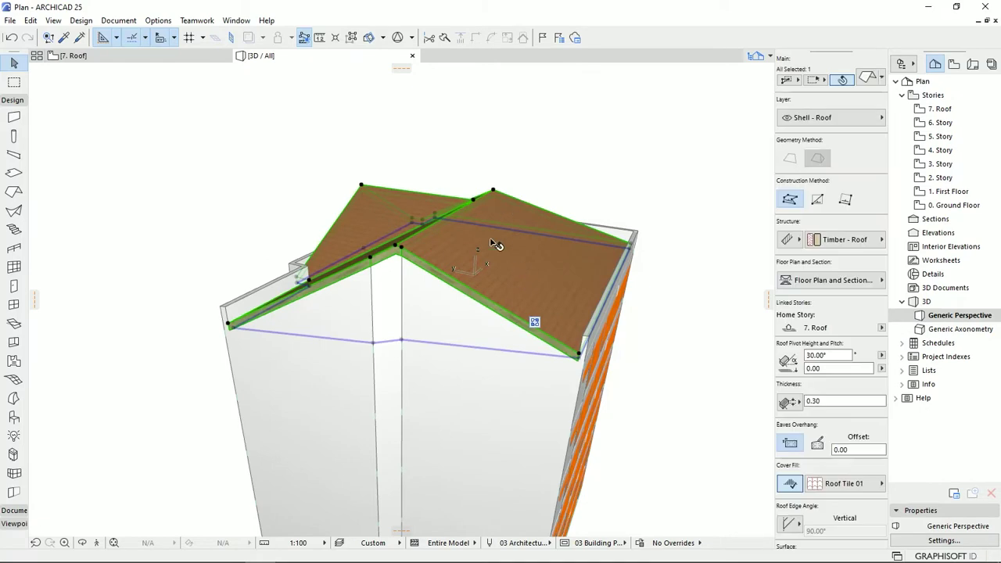
scroll(805, 507, down, 3)
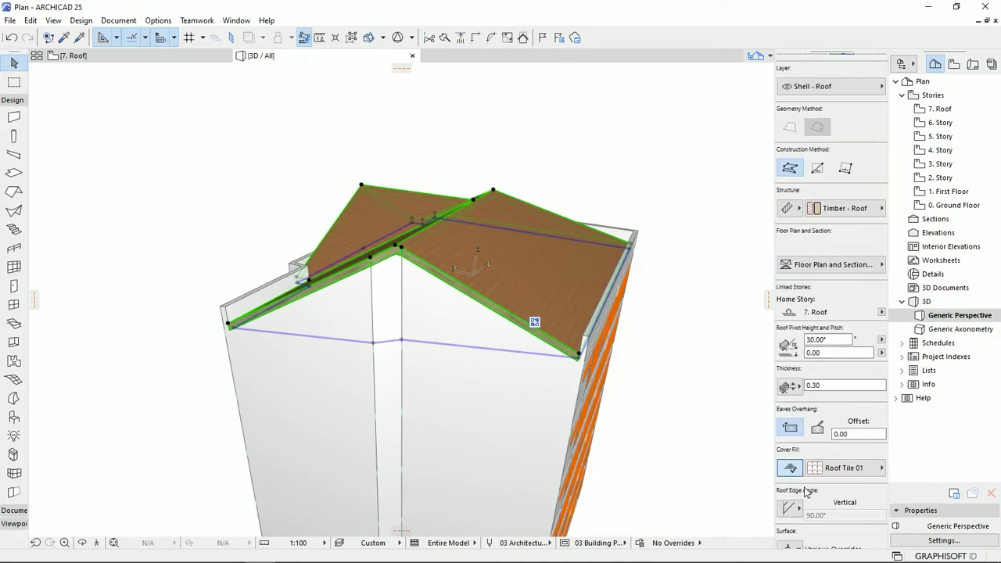
click(790, 424)
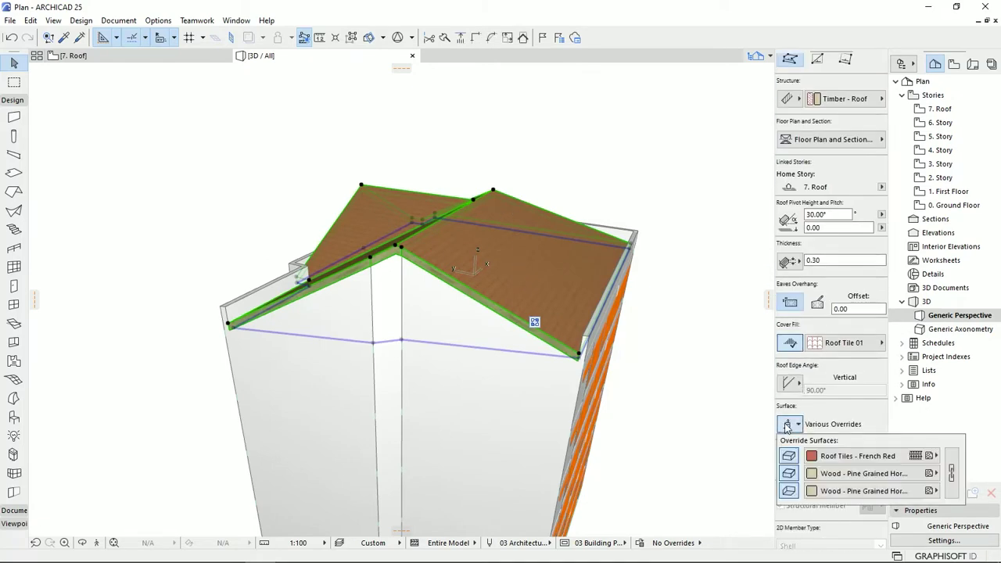
click(853, 474)
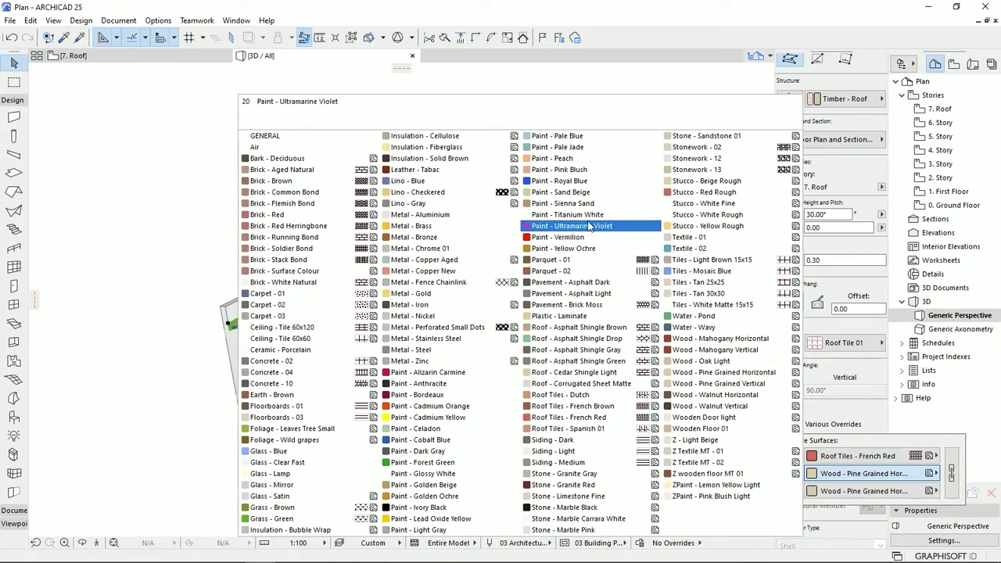
click(569, 216)
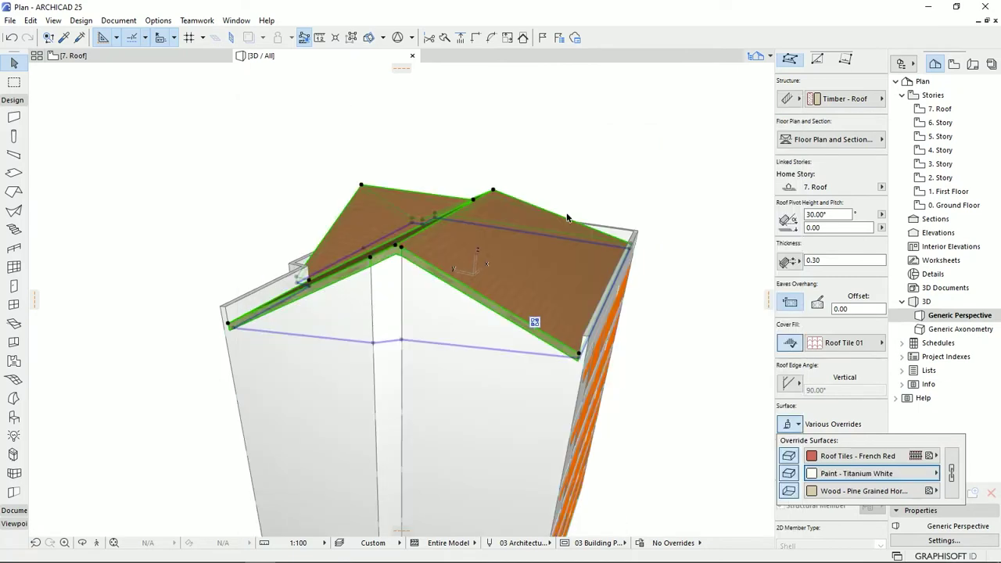
click(674, 433)
click(681, 426)
shift+middle_drag(485, 372, 492, 426)
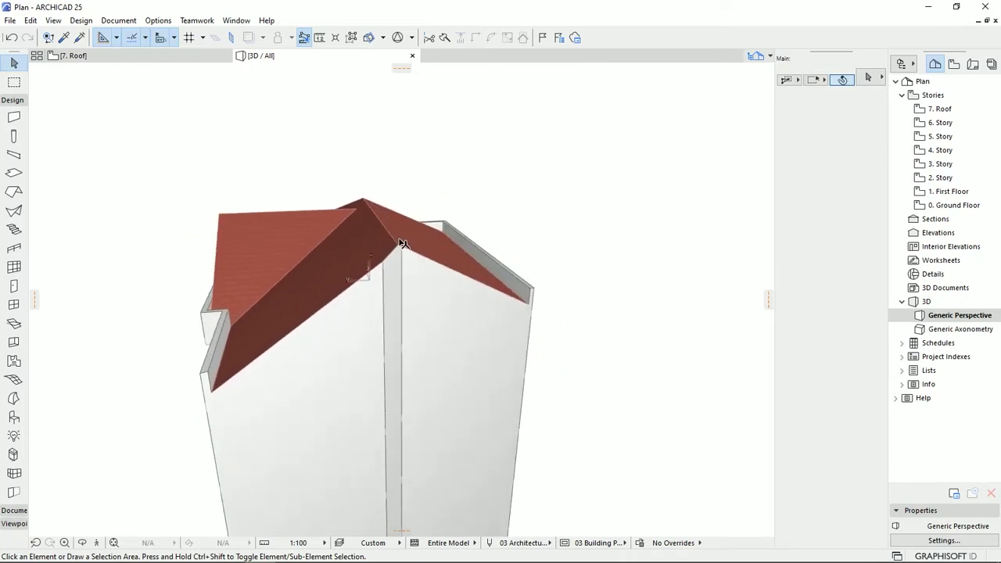
shift+middle_drag(524, 319, 417, 332)
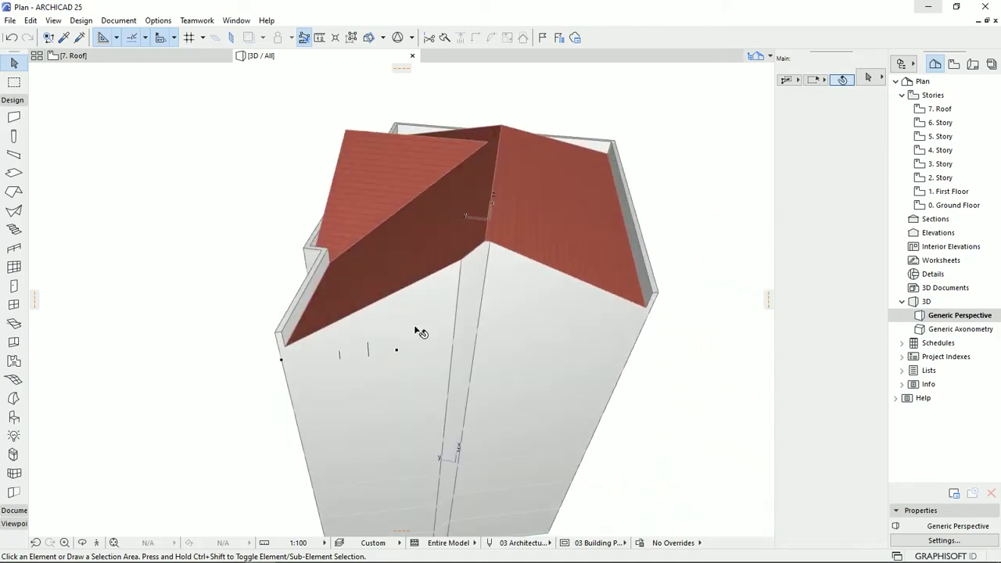
shift+middle_drag(356, 338, 268, 362)
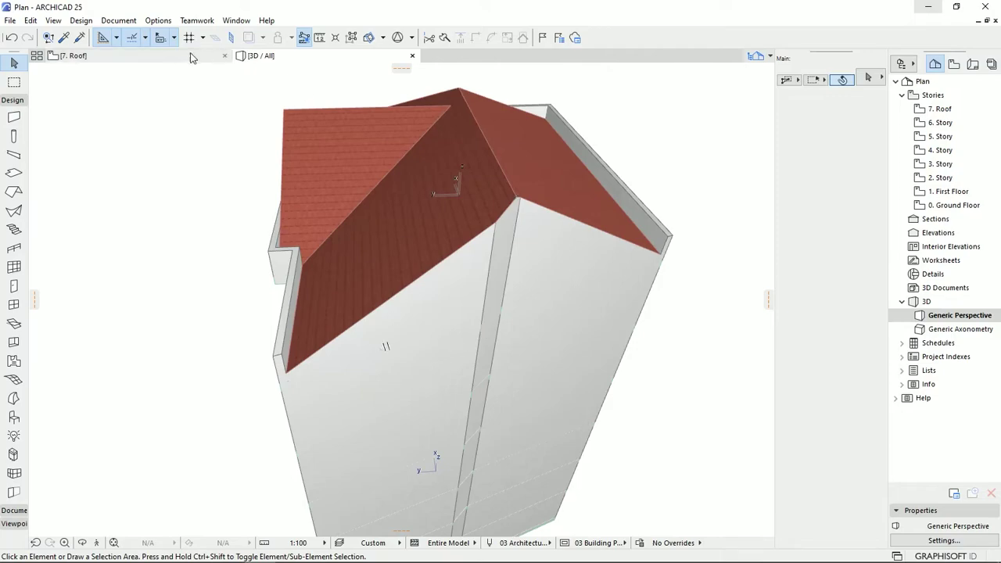
On the roof plan, shorten the upper slanted gable wall by moving its outer corner end down to the roof's cut band
click(169, 58)
scroll(344, 313, down, 5)
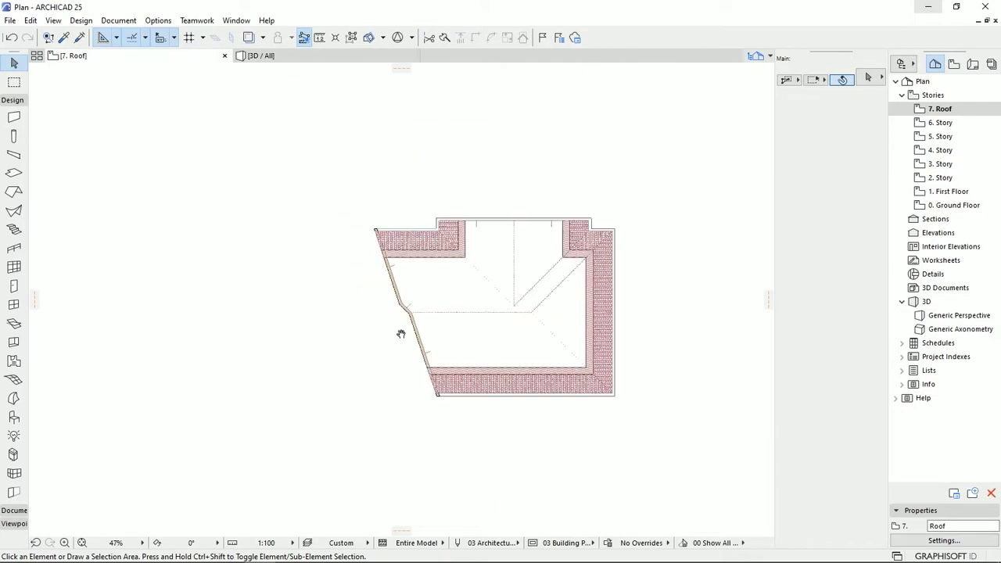
scroll(432, 286, up, 7)
click(368, 315)
scroll(370, 311, up, 3)
scroll(382, 311, down, 5)
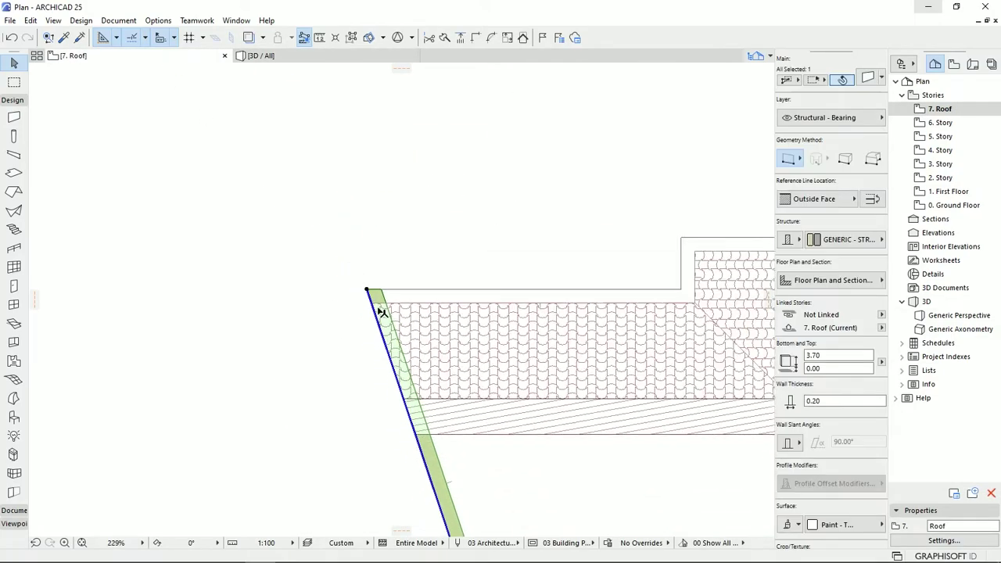
middle_drag(385, 315, 345, 220)
click(330, 198)
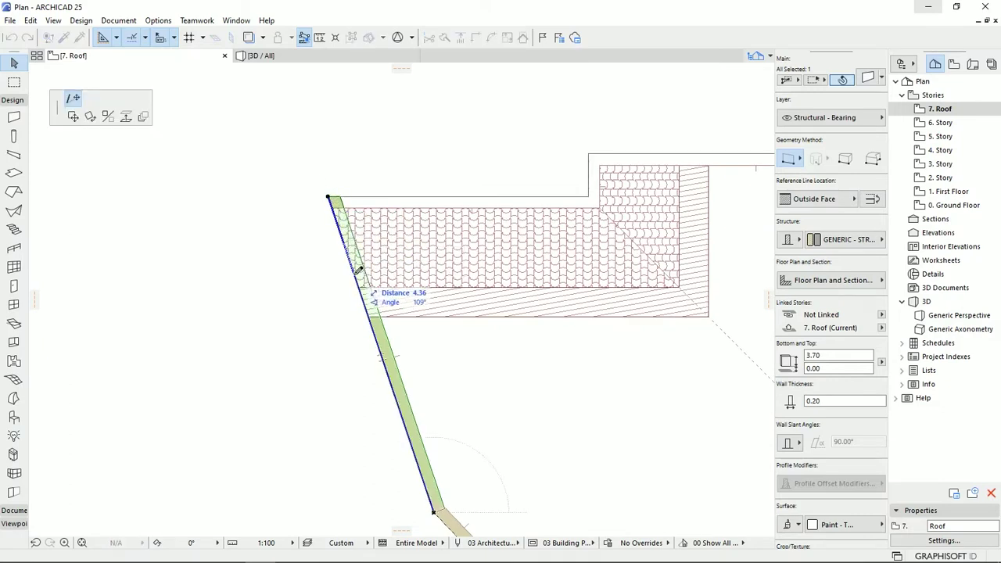
click(372, 326)
click(373, 324)
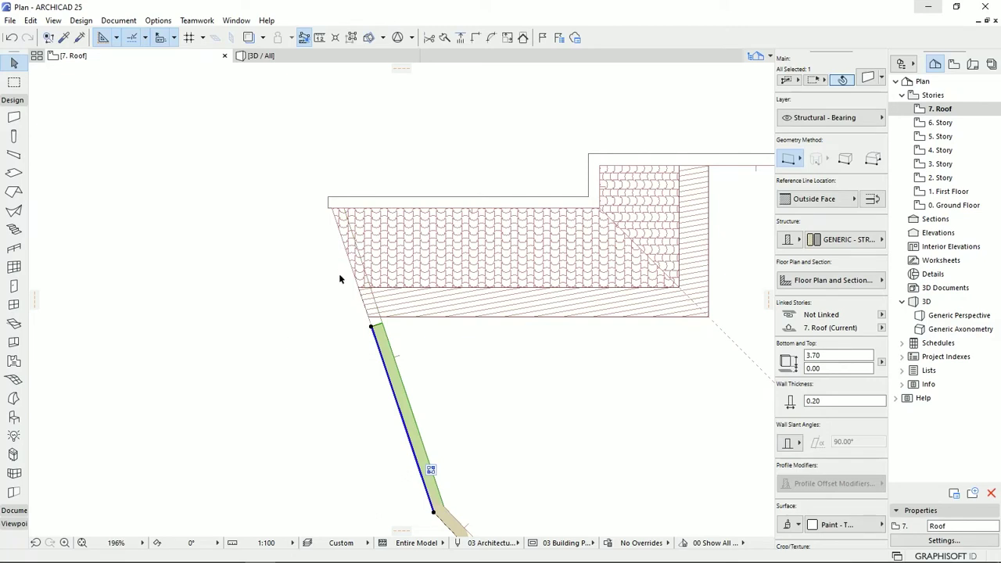
Draw a 1.00 high wall with the perimeter wall's settings from the outer corner to the shortened gable wall's end
alt+click(352, 201)
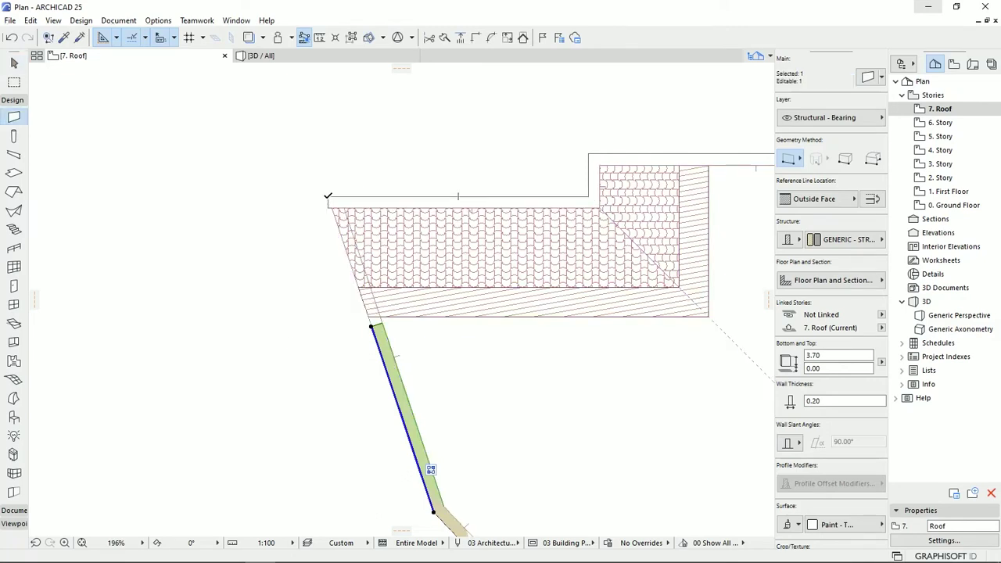
key(Escape)
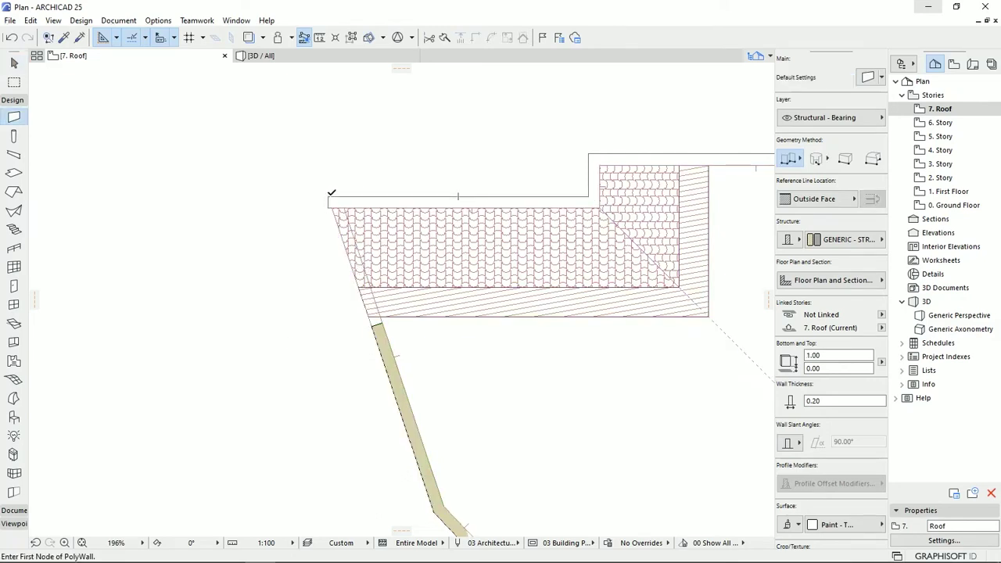
click(328, 197)
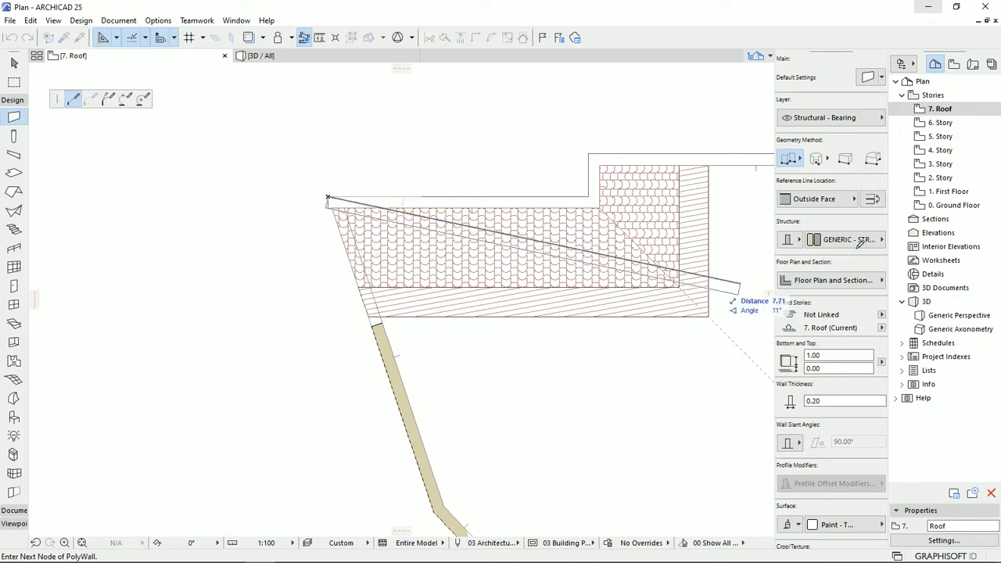
click(374, 323)
click(375, 323)
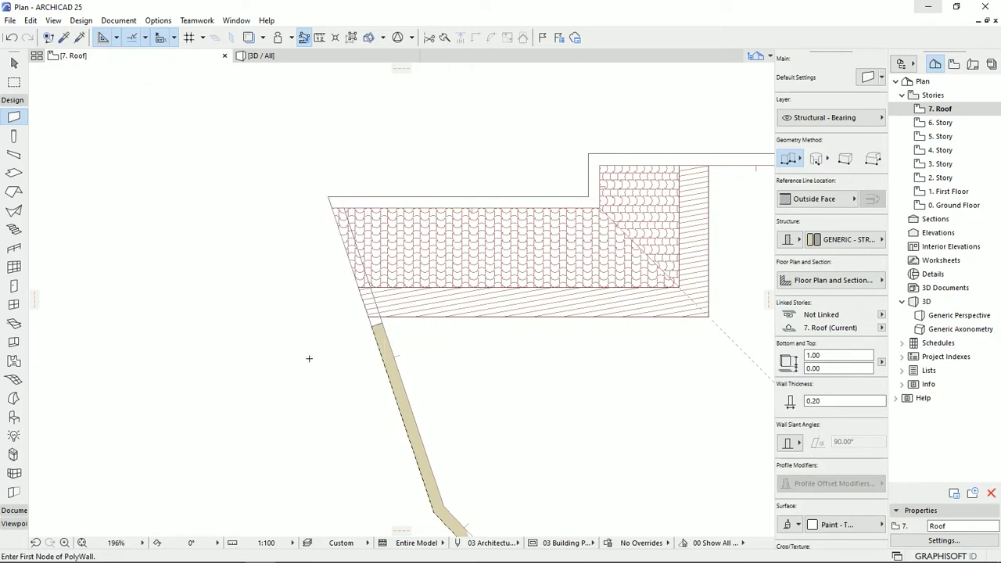
In the 3D view, shorten the new low wall so it ends where its top meets the sloping roof edge
click(298, 58)
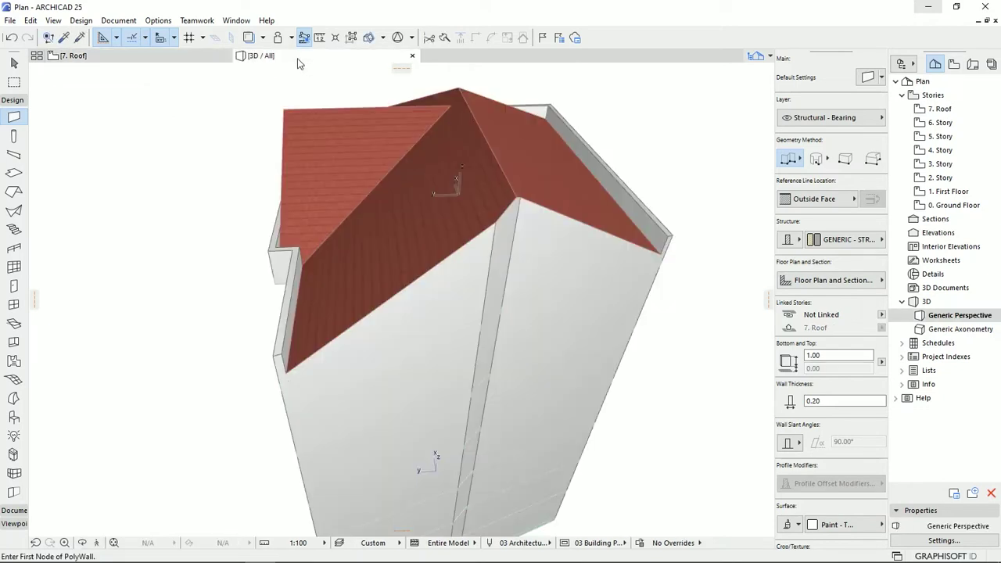
middle_drag(321, 342, 421, 264)
scroll(423, 264, up, 3)
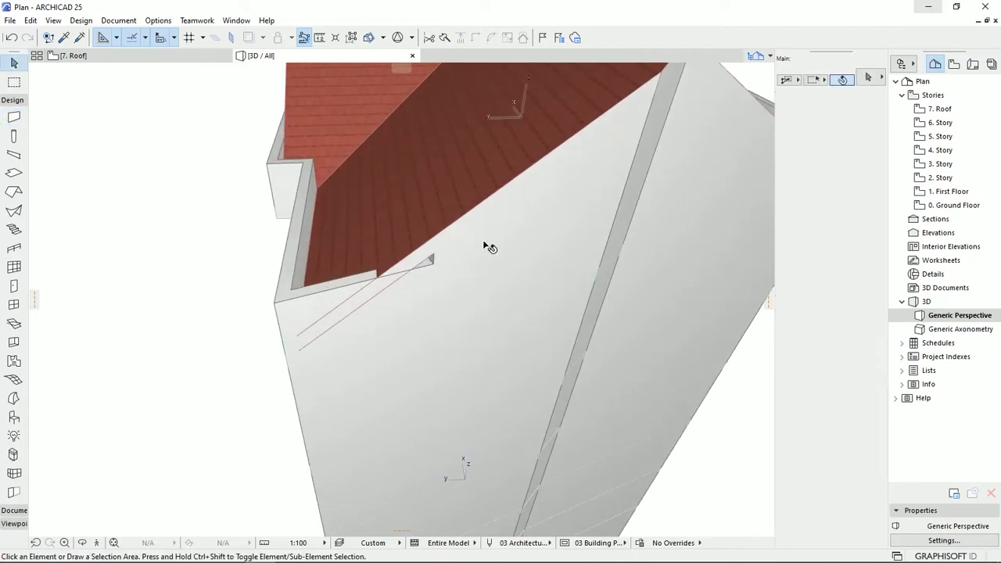
shift+click(476, 252)
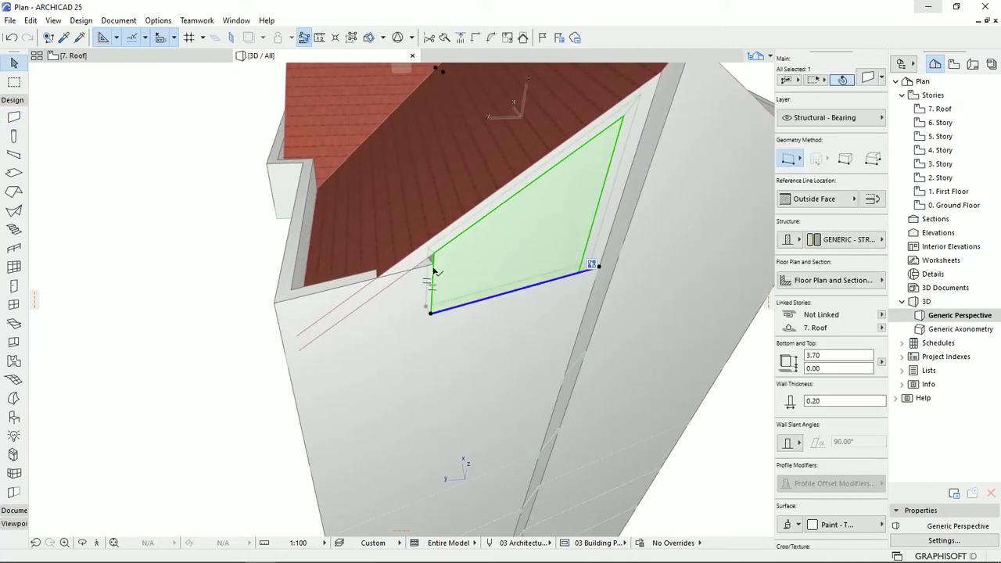
click(318, 309)
middle_drag(318, 311, 407, 308)
scroll(453, 299, up, 3)
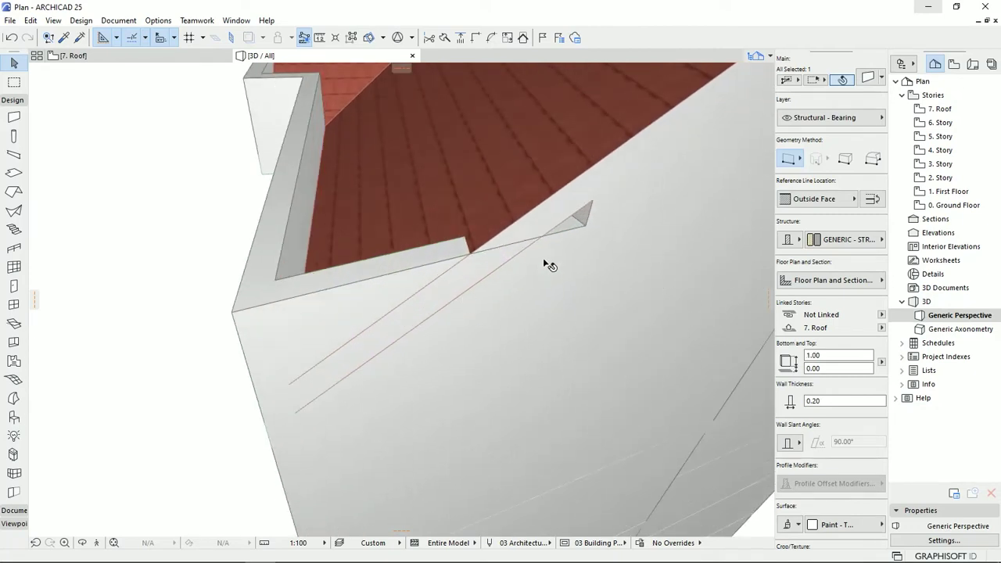
click(585, 226)
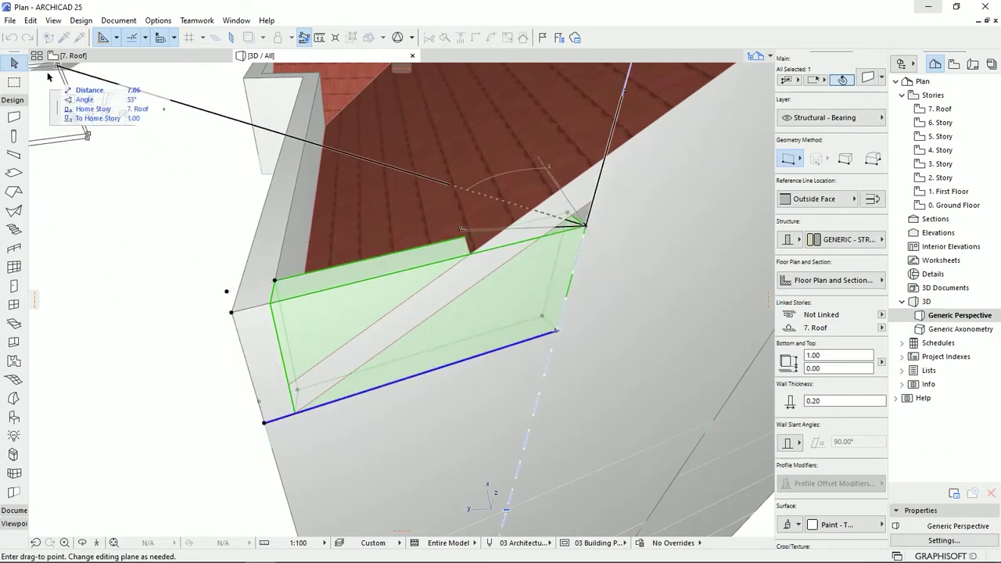
click(72, 98)
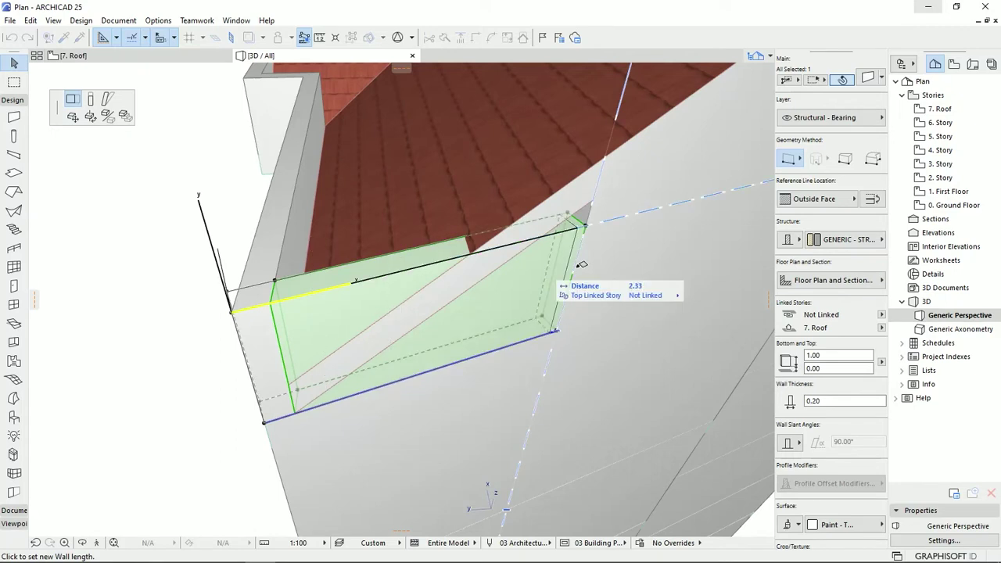
click(479, 249)
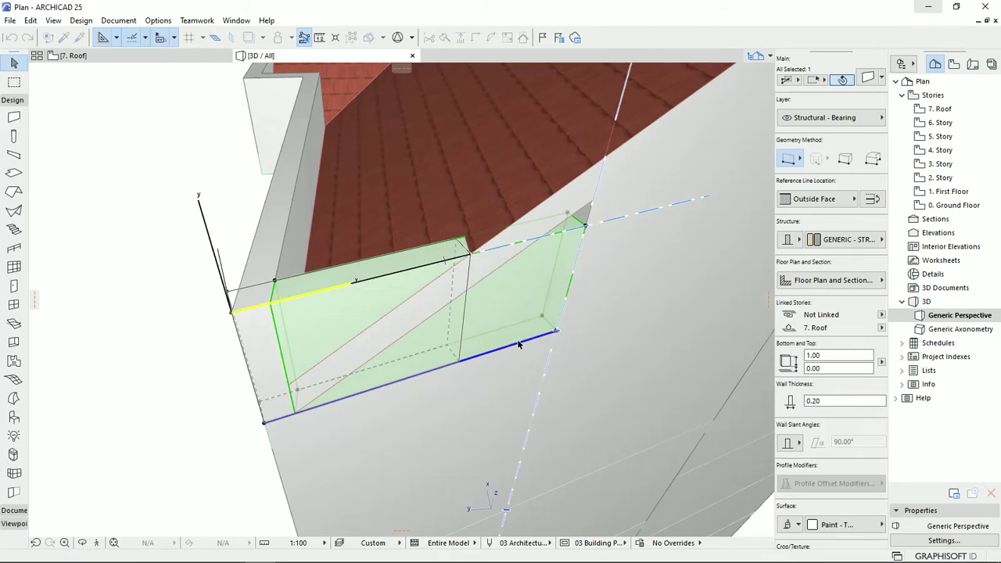
Stretch the lower end of the adjoining gable wall along its base to meet the end of the low wall
click(585, 265)
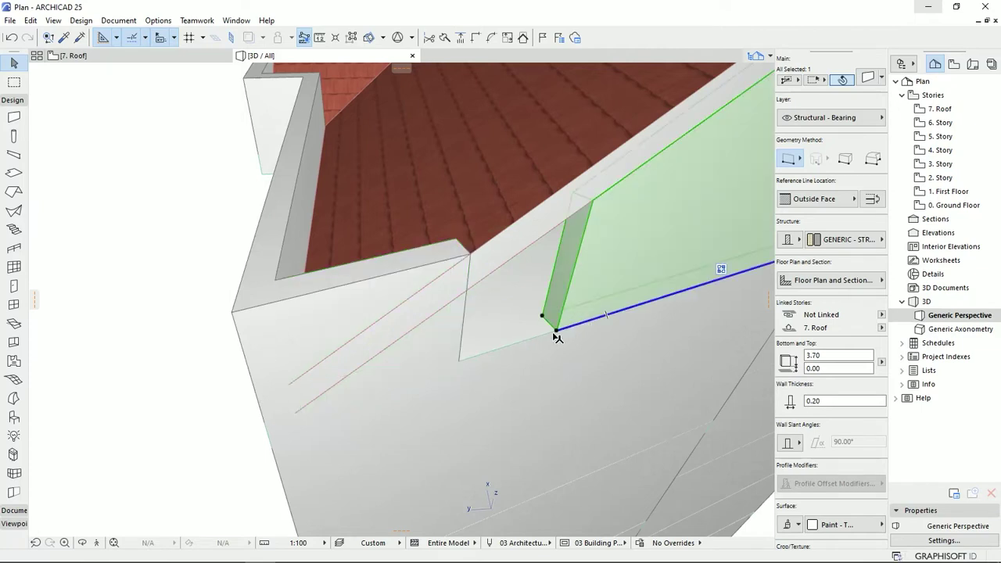
click(557, 331)
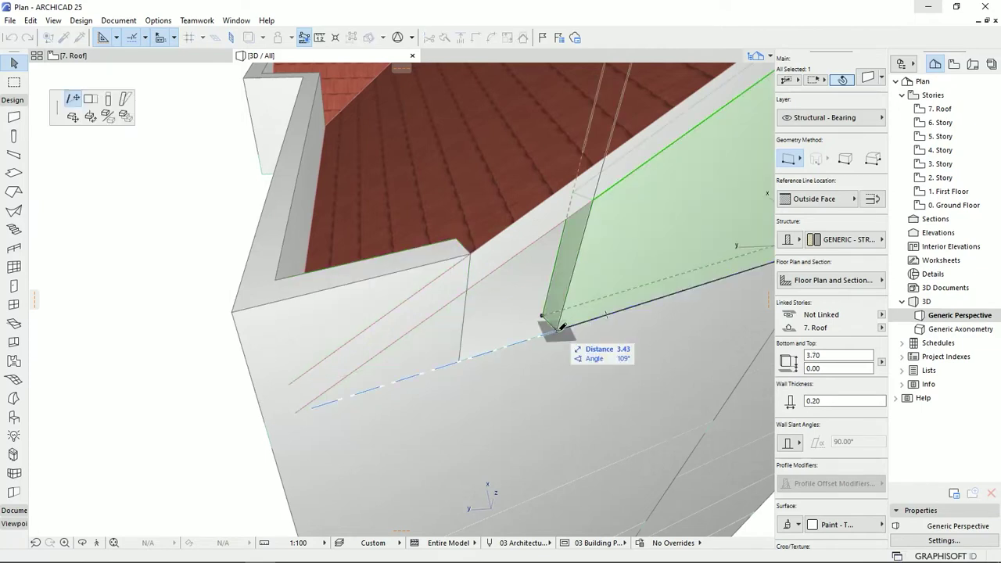
click(464, 356)
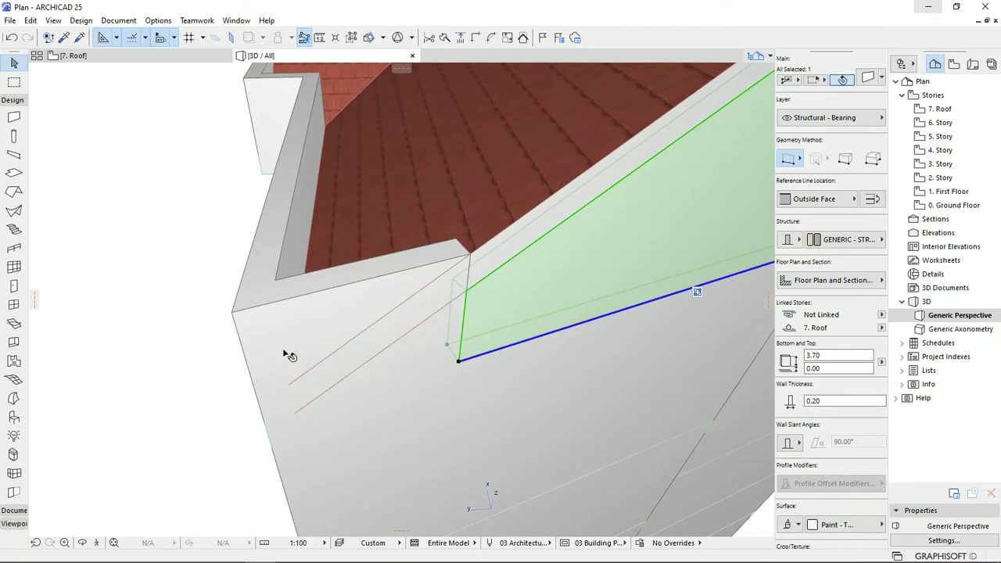
key(Escape)
shift+middle_drag(476, 330, 454, 340)
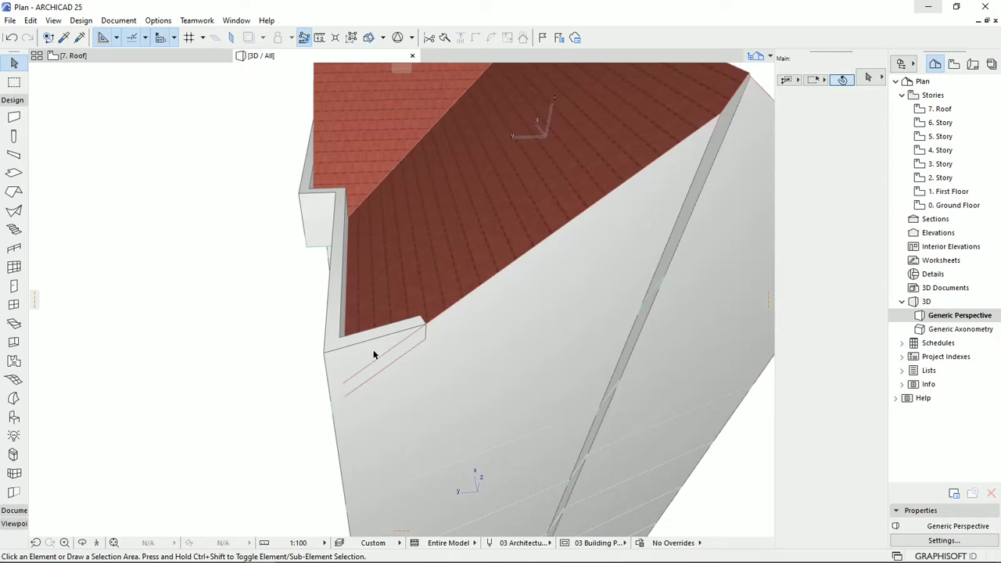
On the roof plan, turn off the roof shell's cover fill and add a node to its upper slanted edge where the low wall ends
click(141, 59)
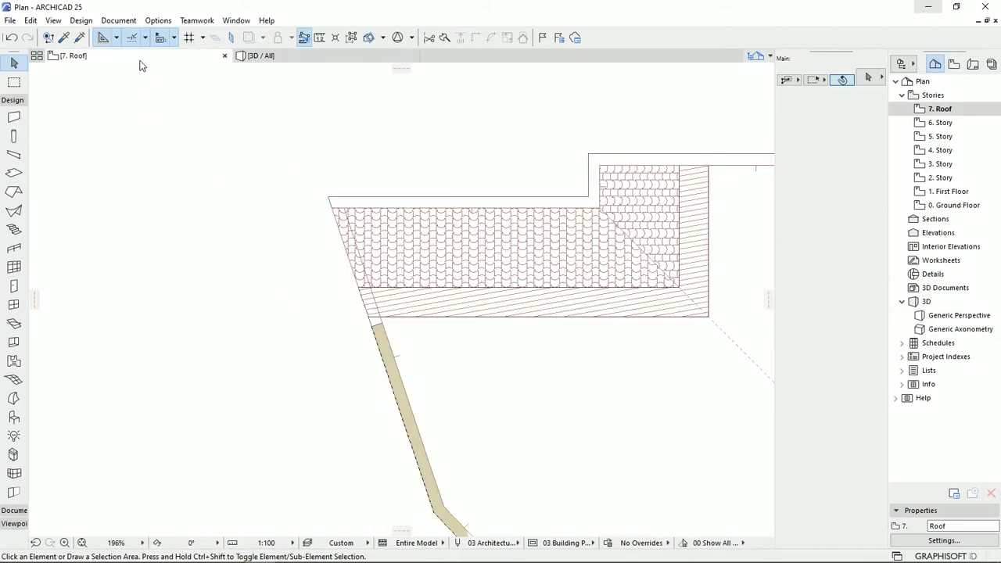
click(375, 234)
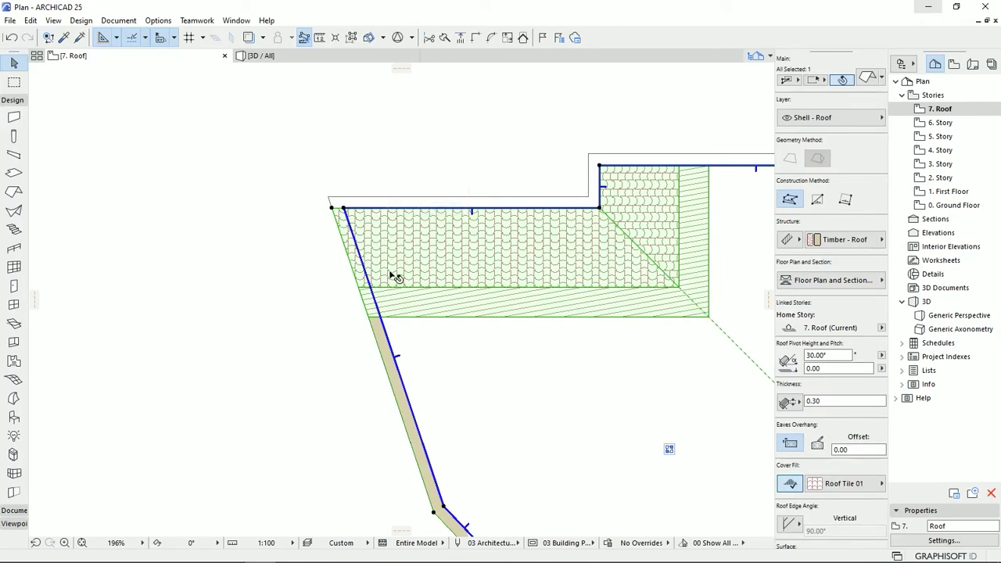
scroll(395, 276, up, 2)
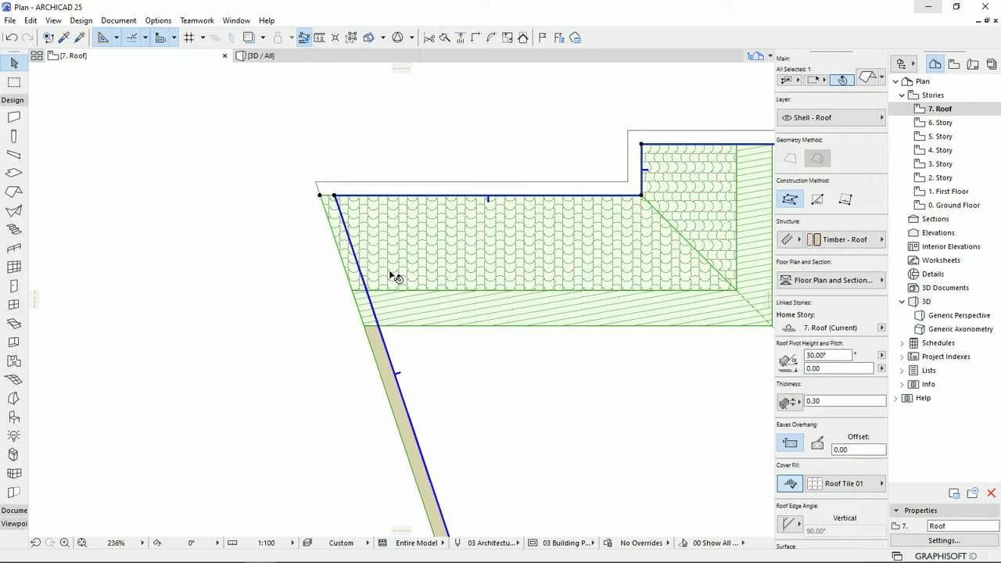
click(790, 485)
scroll(330, 250, up, 5)
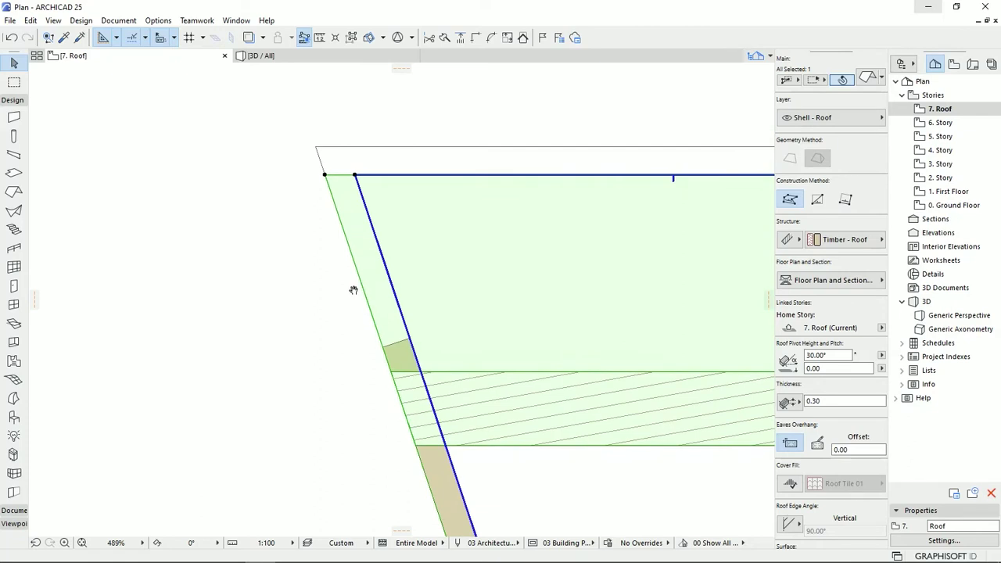
click(379, 338)
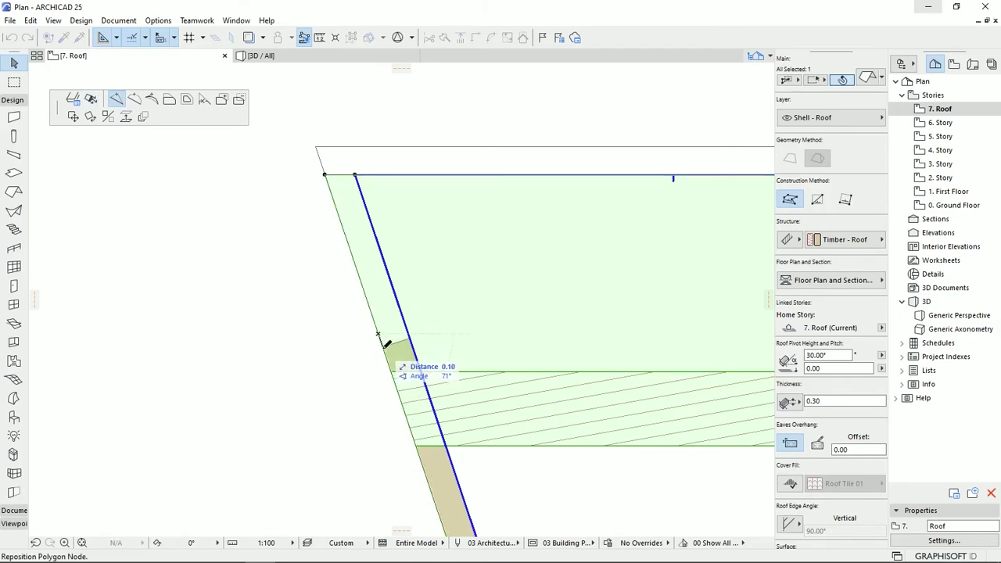
click(382, 347)
Offset the roof edge segment beside the upper low wall inward to the wall's inner face, and check that corner in 3D
click(364, 292)
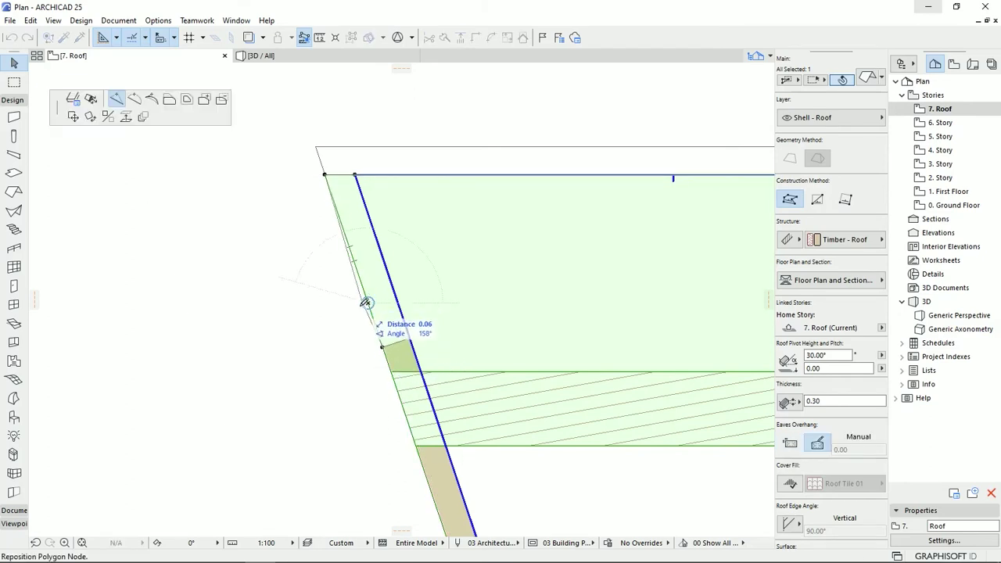
click(169, 100)
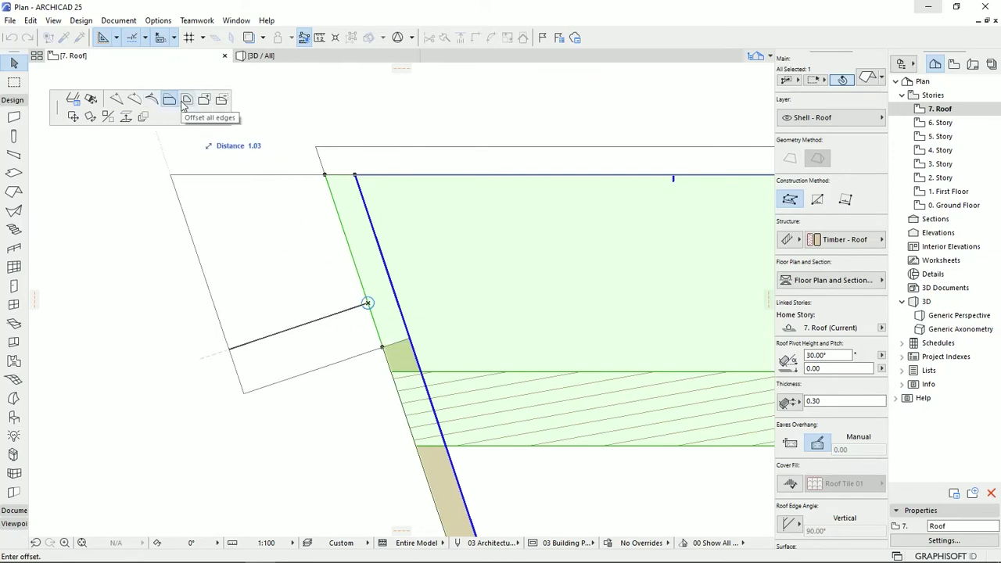
click(413, 334)
click(316, 273)
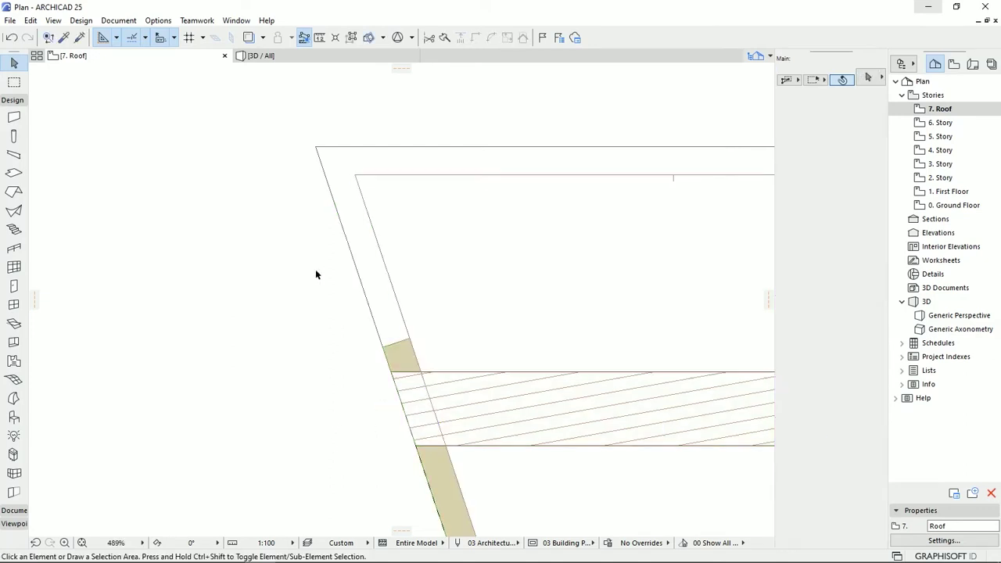
click(302, 55)
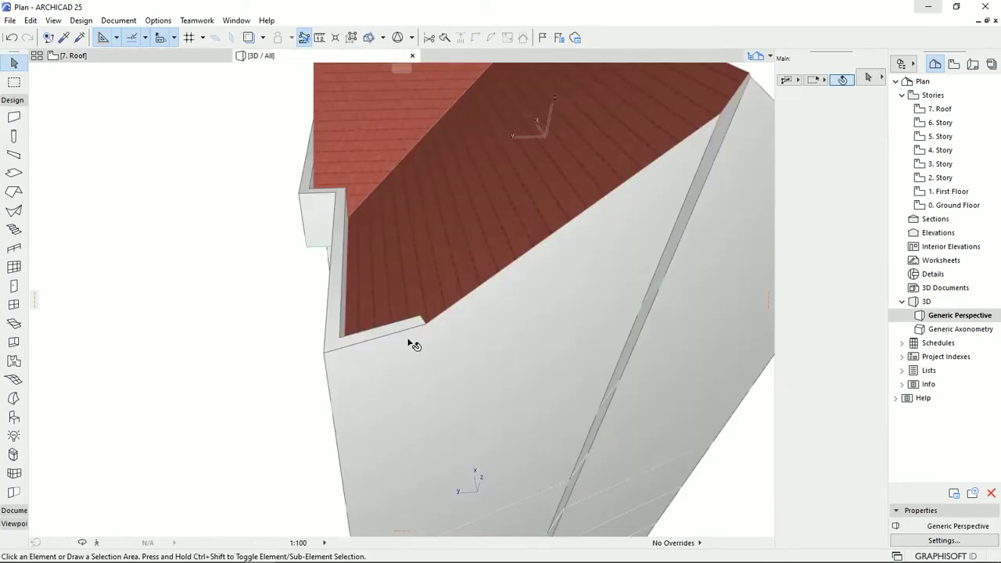
shift+middle_drag(386, 351, 675, 411)
click(407, 297)
shift+middle_drag(406, 296, 464, 433)
scroll(458, 415, up, 2)
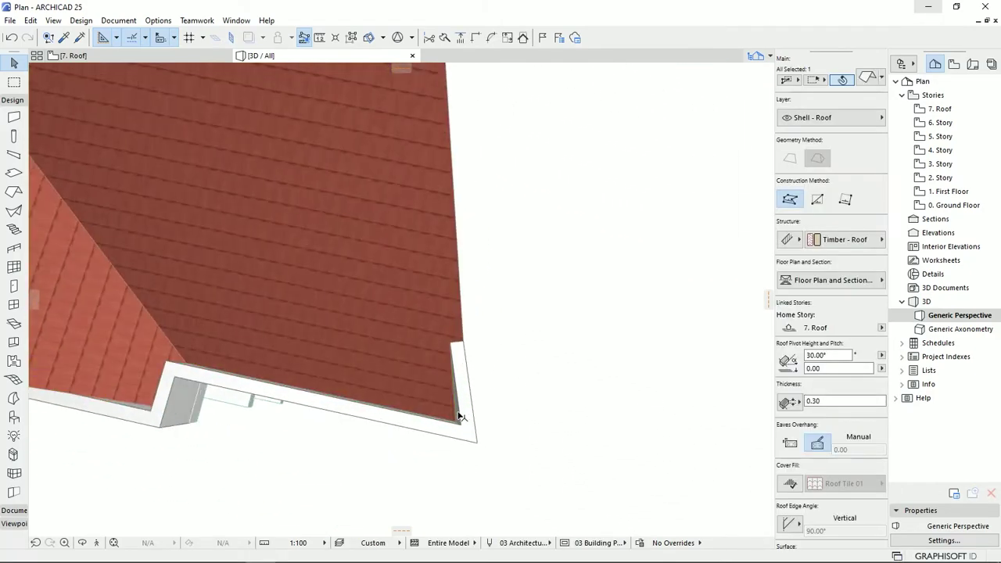
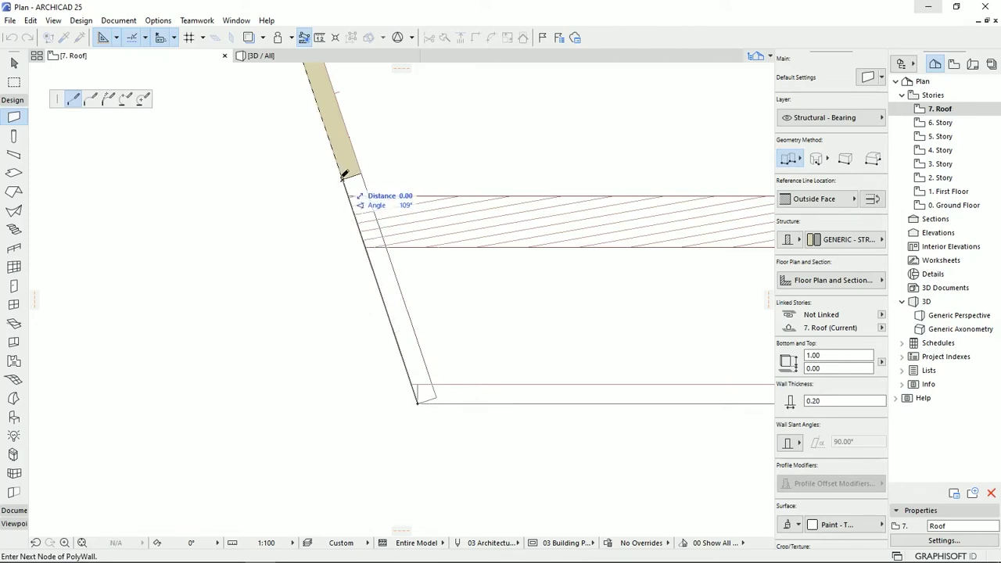
In the 3D view, shorten the low wall at the lower slanted corner so it ends where its top meets the sloping roof edge
middle_drag(466, 378, 486, 443)
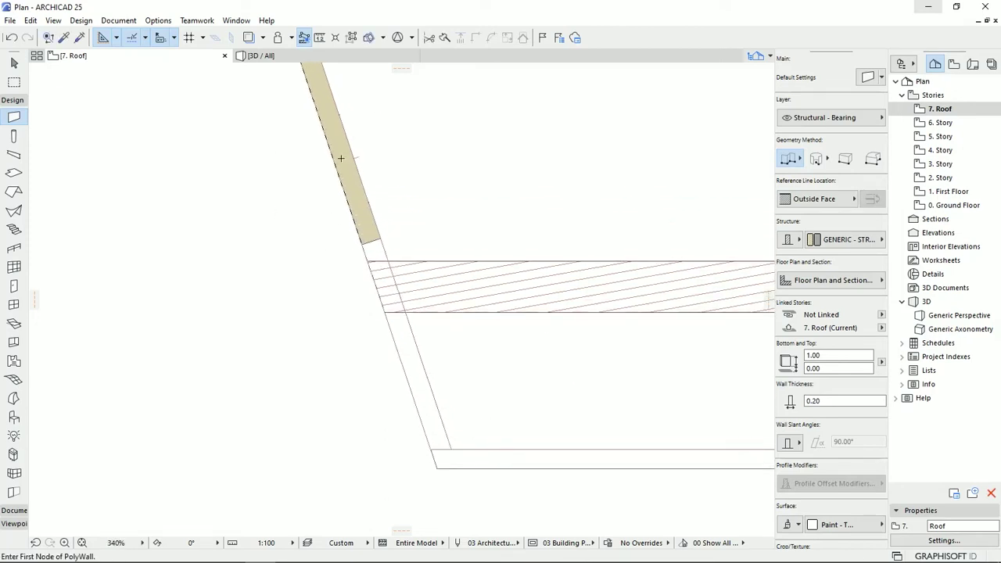
click(309, 59)
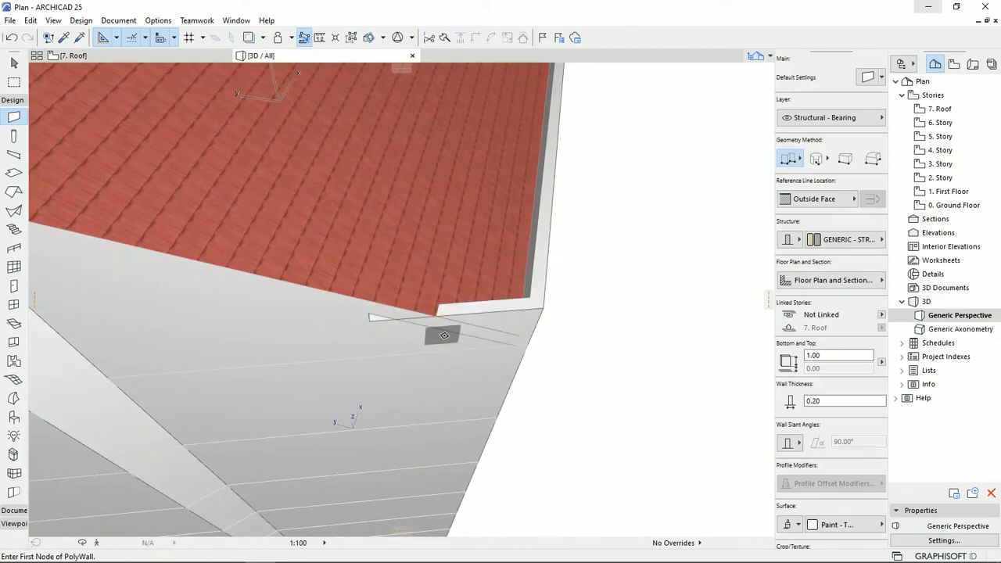
shift+middle_drag(434, 305, 389, 300)
key(Escape)
click(476, 349)
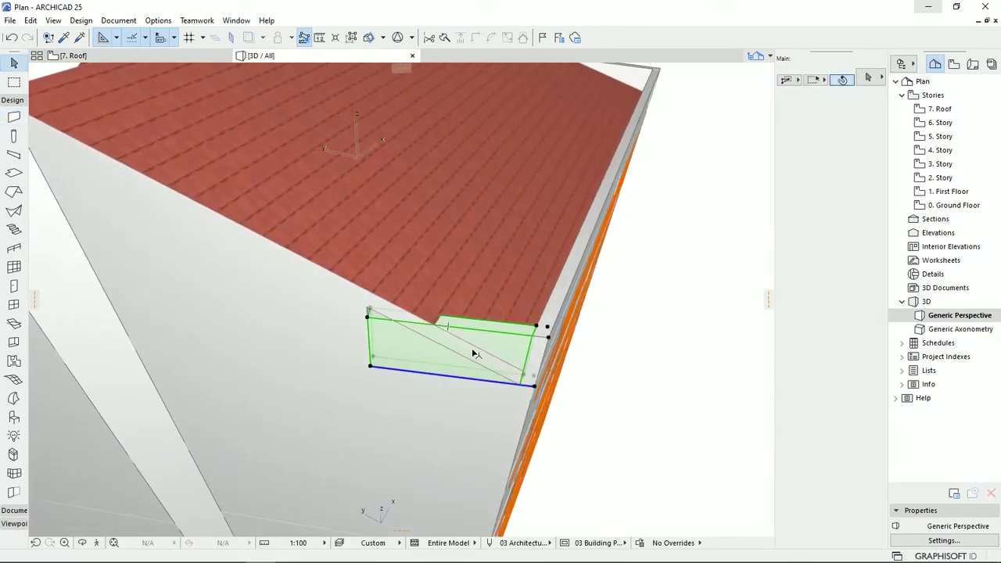
scroll(367, 317, up, 2)
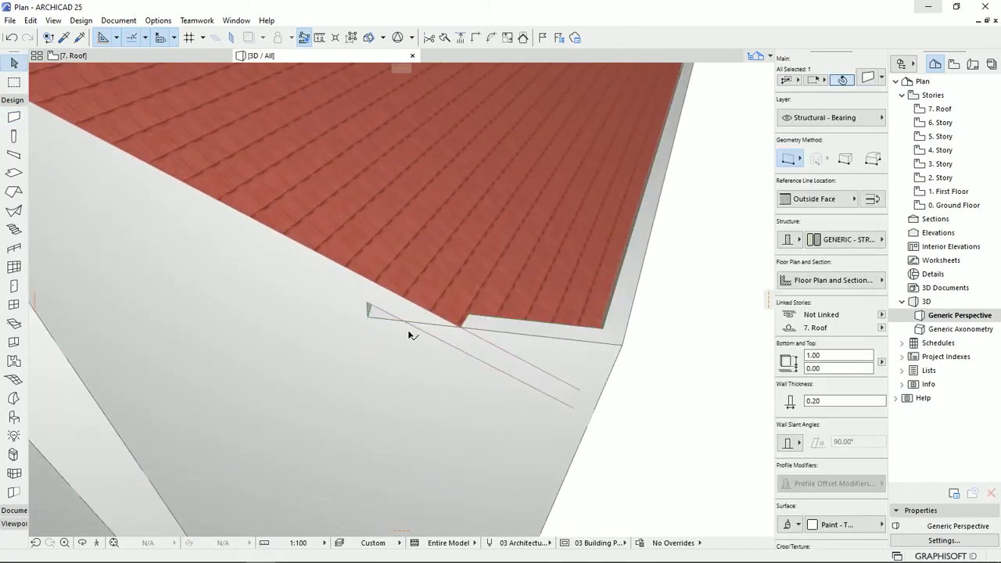
middle_drag(409, 333, 318, 312)
click(277, 296)
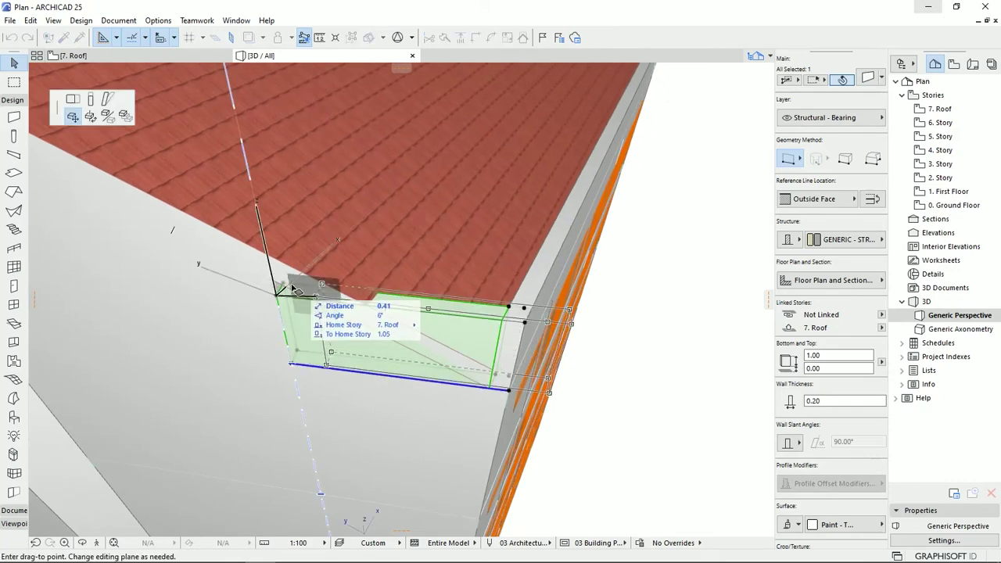
click(72, 100)
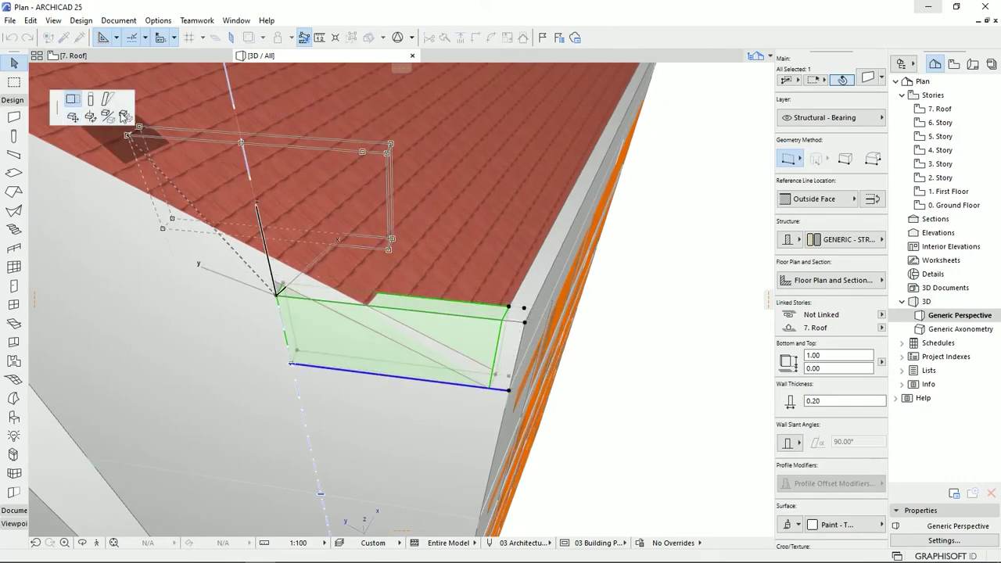
click(375, 300)
Stretch the adjoining 3.70 high gable wall along its base to meet the end of the shortened low wall
click(288, 363)
click(294, 363)
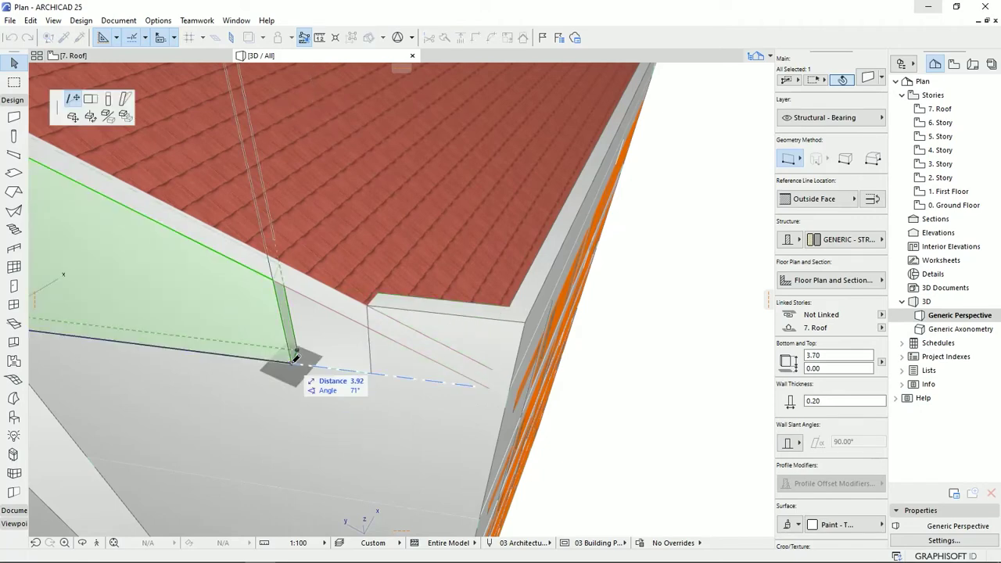
click(372, 373)
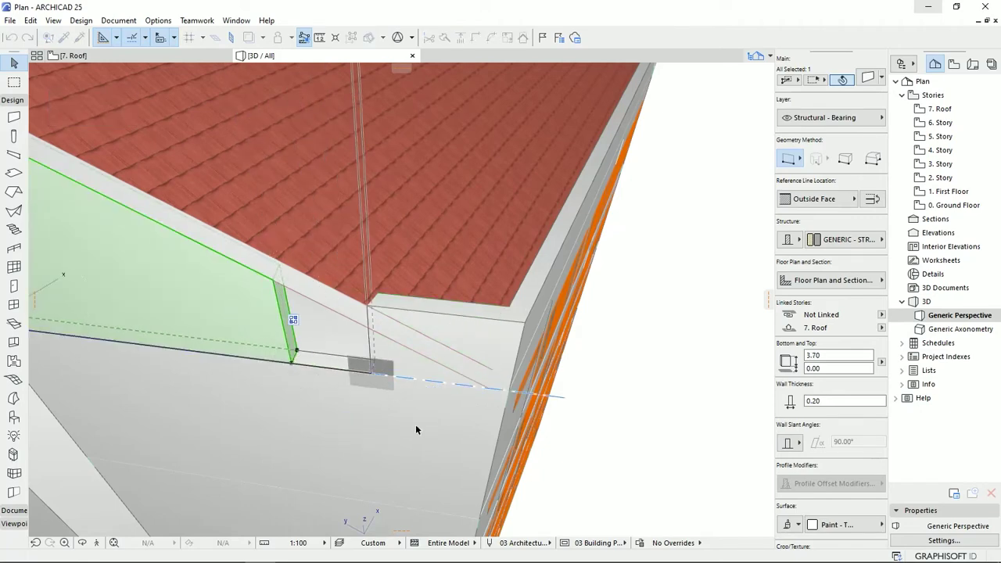
On the roof plan, add a node to the roof shell's lower slanted edge at the end of the low wall
click(166, 55)
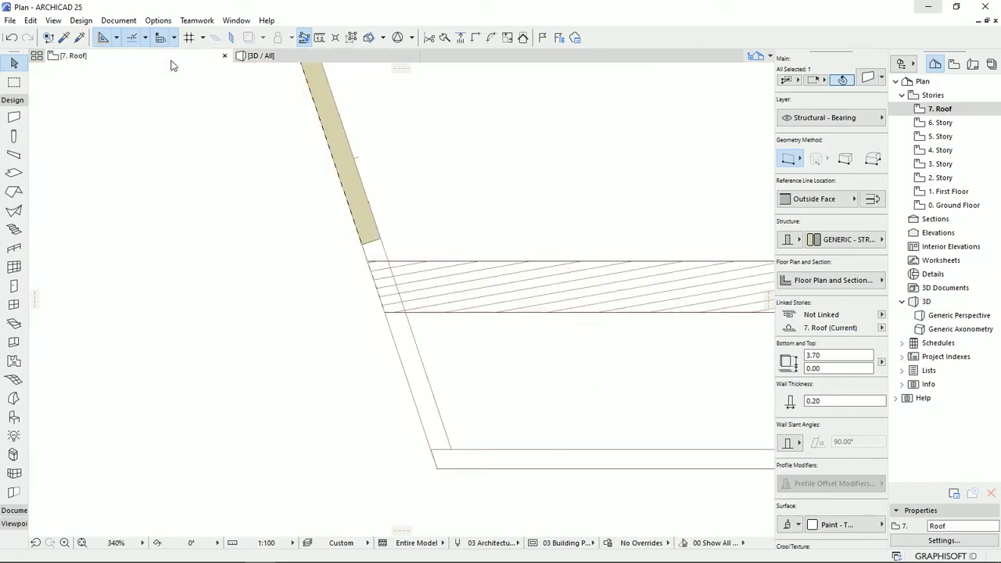
click(479, 300)
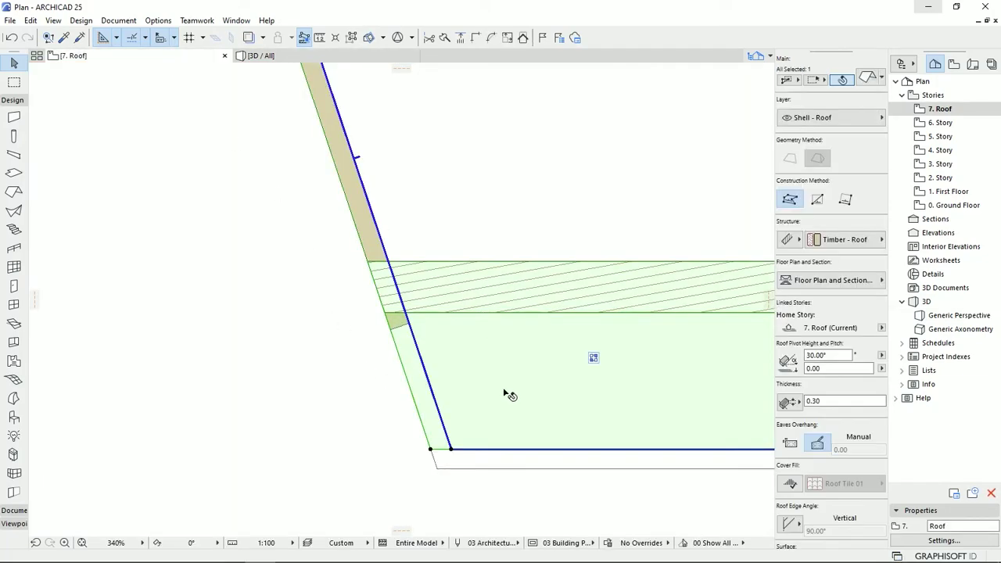
click(415, 406)
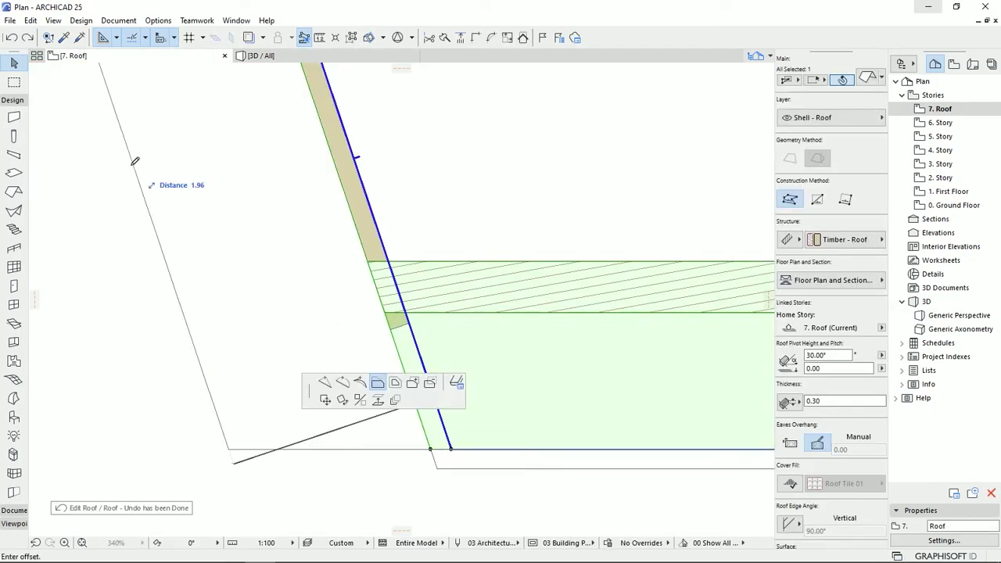
click(73, 98)
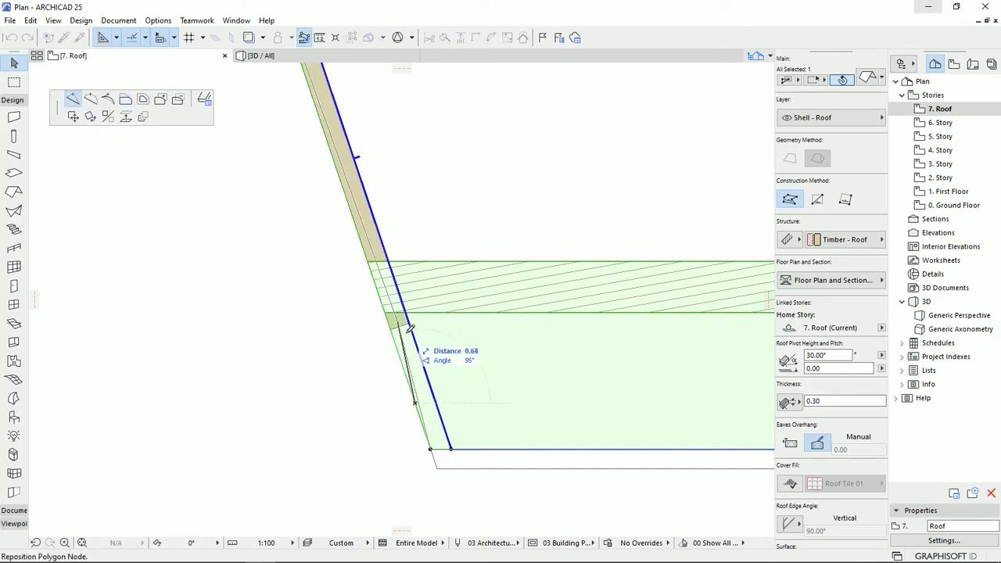
click(391, 328)
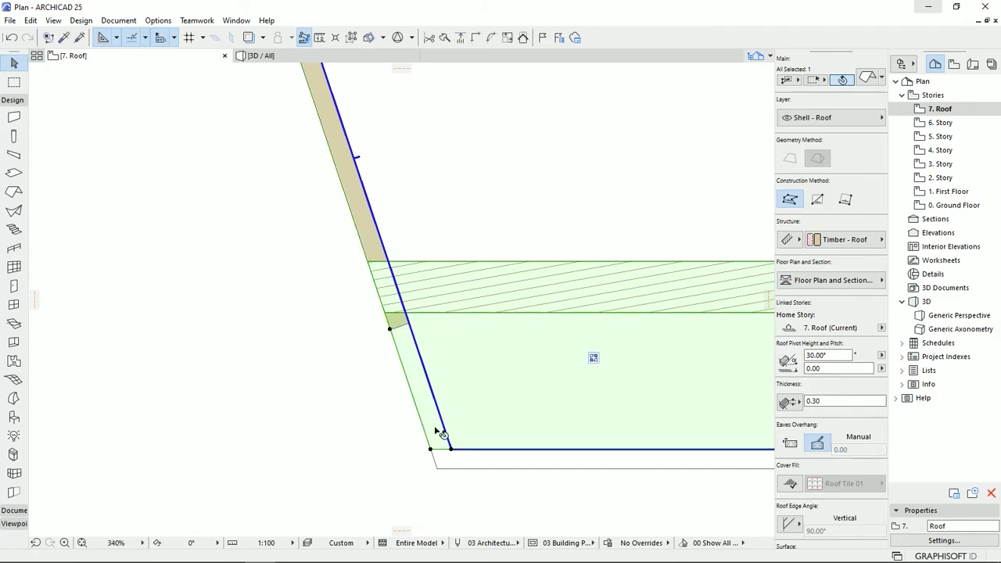
Offset the roof edge segment beside the lower low wall to the wall's inner face and turn the roof's cover fill back on
click(409, 374)
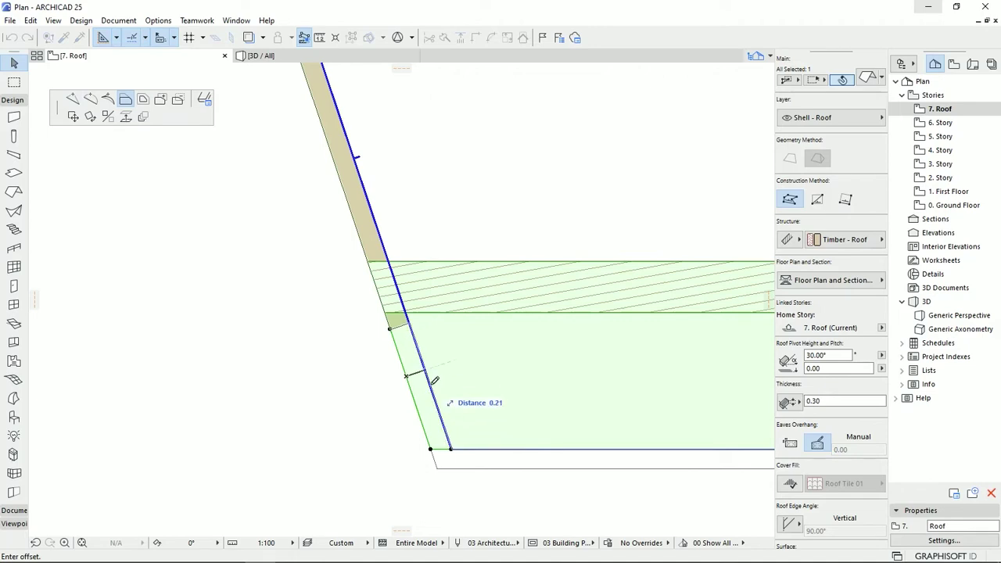
click(458, 445)
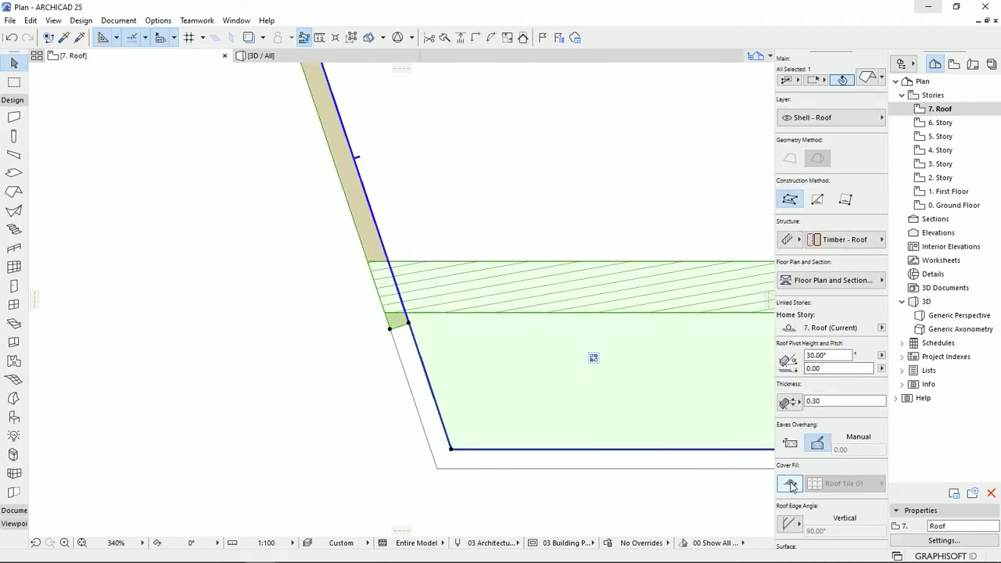
click(791, 485)
key(Escape)
scroll(380, 351, down, 7)
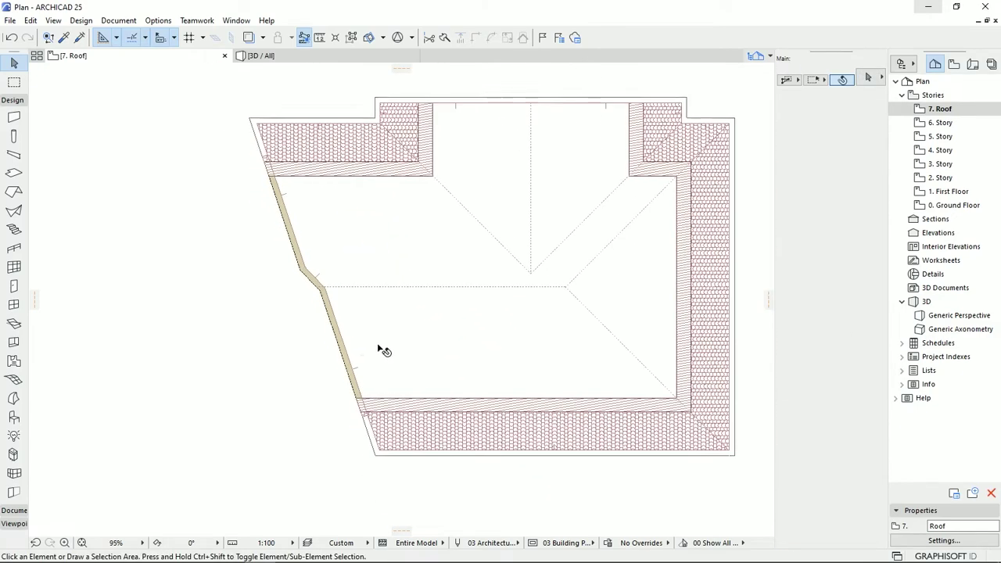
Inspect the trimmed roof corners, gable walls and front gable from several sides in the 3D view
click(286, 55)
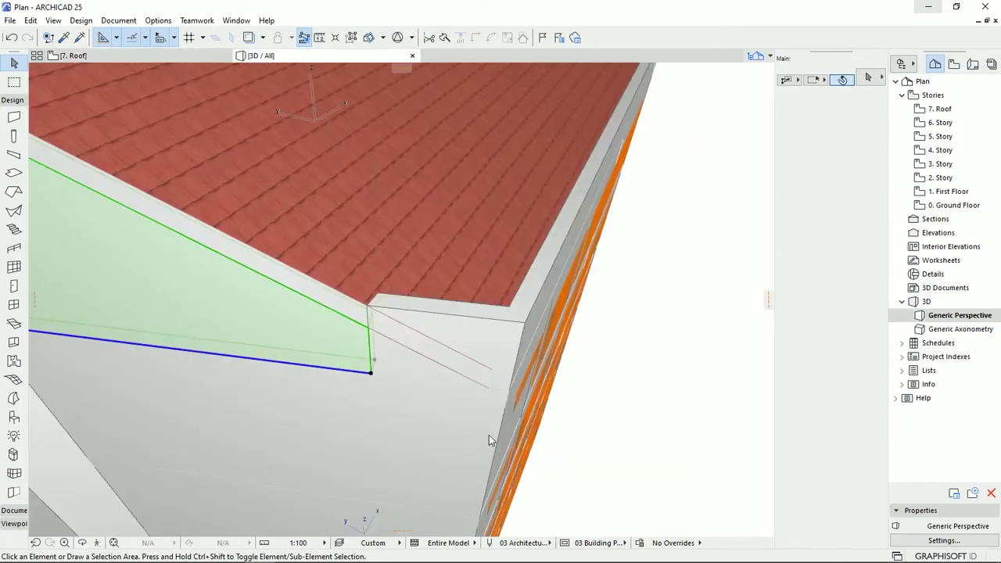
key(Escape)
shift+middle_drag(488, 435, 417, 345)
scroll(364, 352, down, 1)
scroll(370, 345, down, 3)
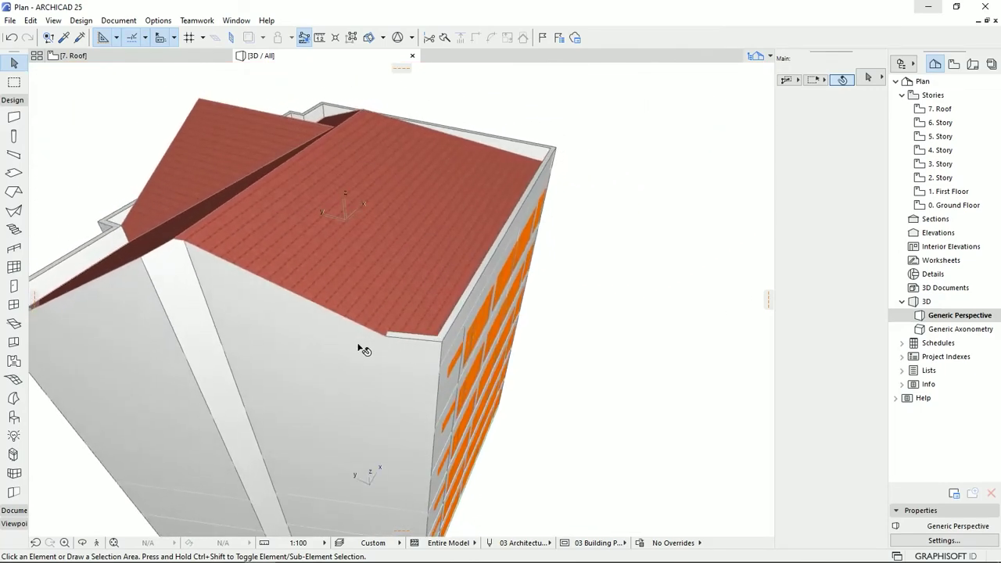
click(310, 329)
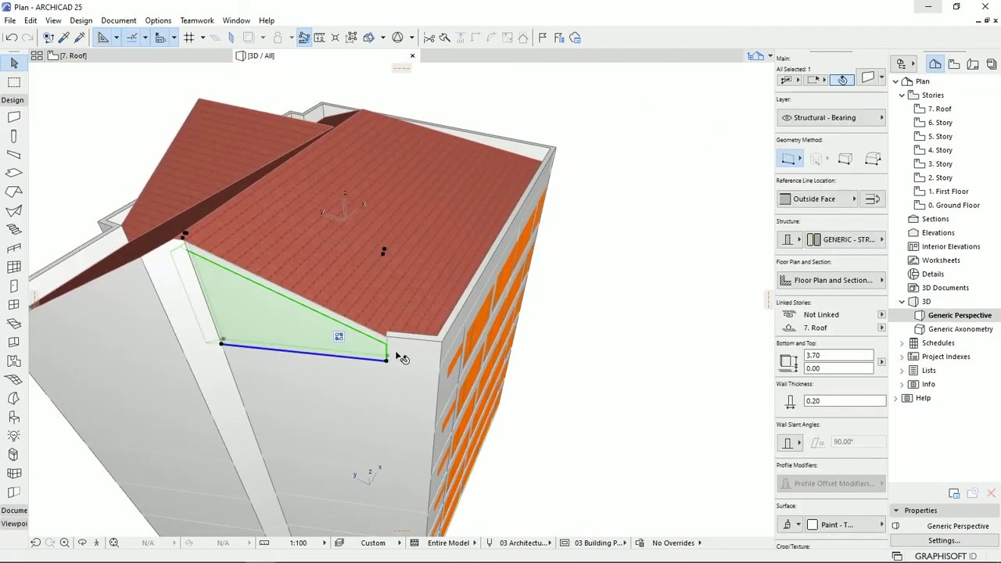
click(384, 290)
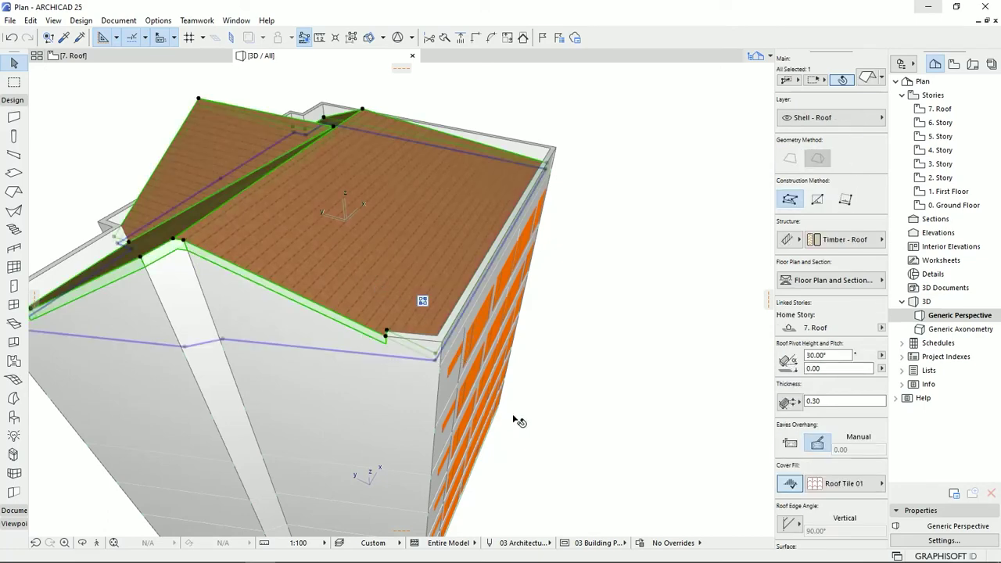
click(539, 442)
shift+middle_drag(398, 365, 506, 345)
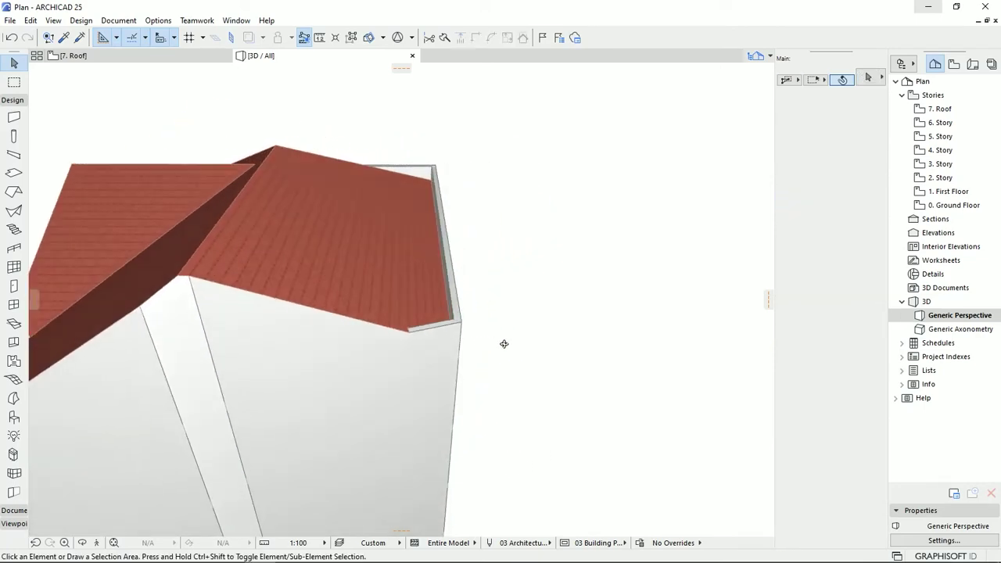
scroll(333, 358, down, 2)
shift+middle_drag(220, 360, 416, 239)
scroll(373, 347, down, 2)
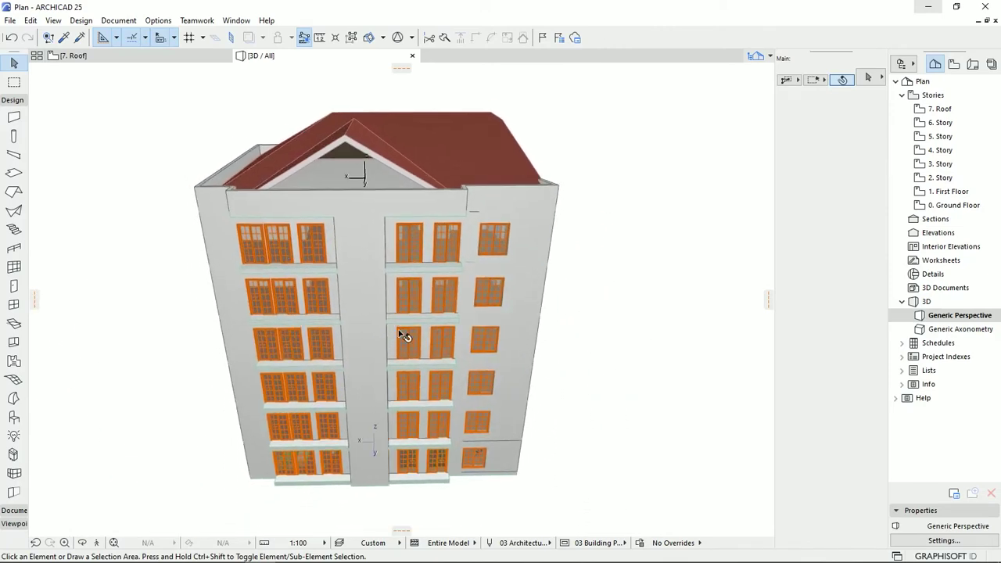
shift+middle_drag(404, 335, 427, 276)
shift+middle_drag(335, 244, 398, 440)
On the roof plan, shorten the front gable wall along the upper projection by moving both ends inward from the outer corners
click(123, 56)
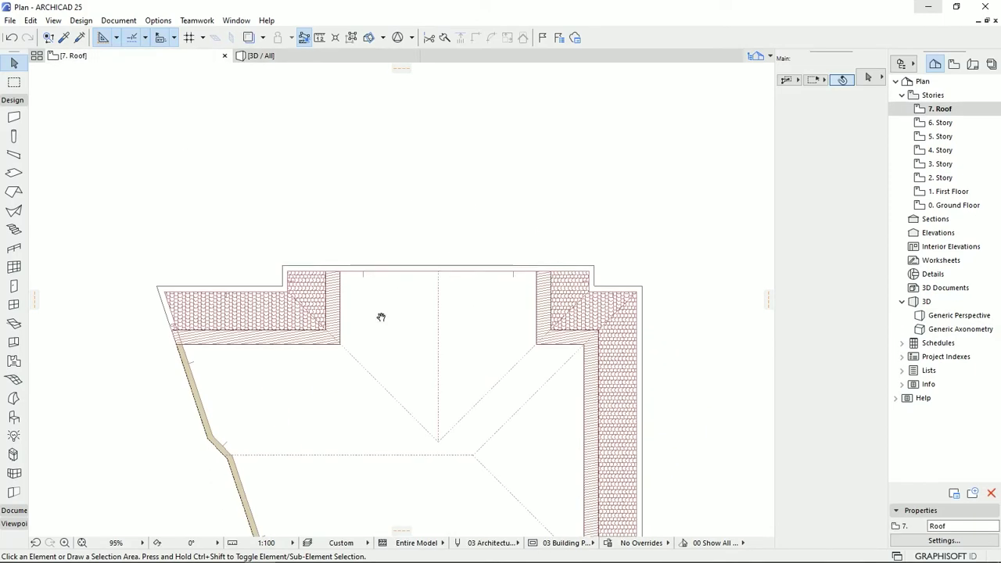
scroll(380, 316, up, 3)
click(762, 245)
click(685, 245)
click(114, 245)
click(169, 245)
On the roof plan, offset both halves of the roof shell's upper edge outward to the outer face of the perimeter walls
click(440, 295)
middle_drag(441, 297, 493, 292)
click(479, 251)
click(316, 240)
click(344, 251)
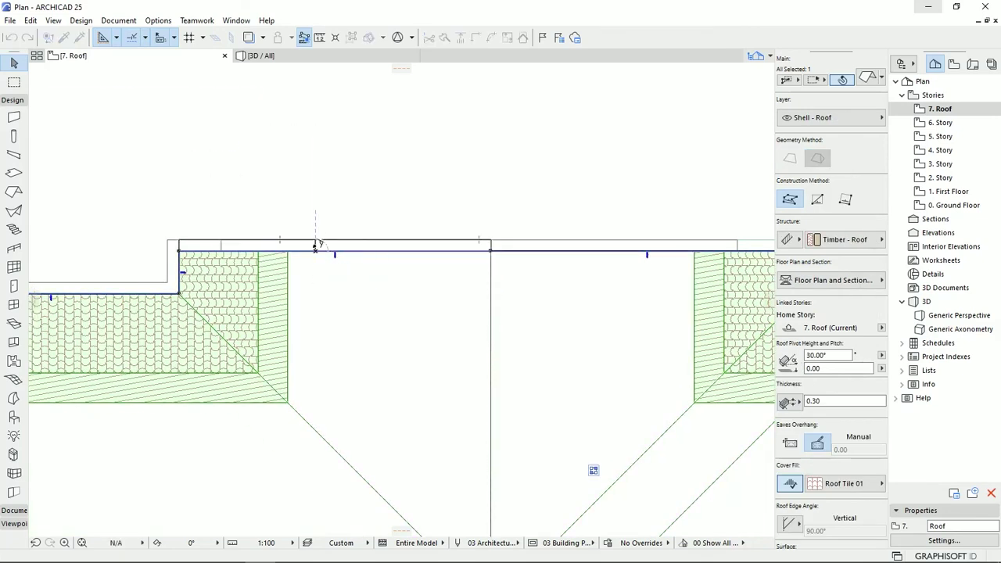
click(732, 239)
click(351, 240)
click(491, 252)
key(Escape)
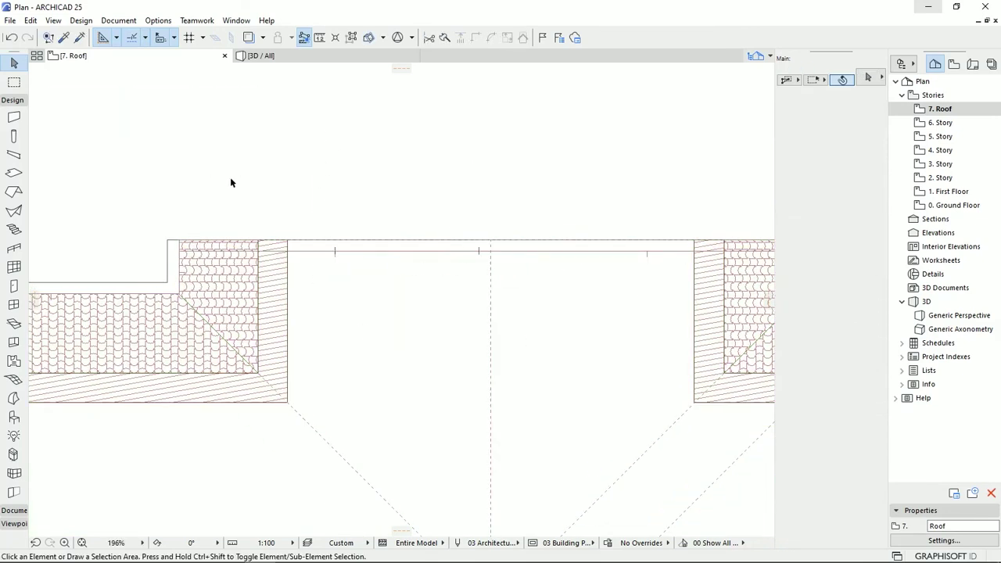
Draw two short single walls, 1.00 high and 0.20 thick, from the projection's outer corners inward to the roof's hatched strips
click(14, 117)
click(168, 239)
click(789, 158)
click(258, 240)
middle_drag(664, 335, 458, 328)
click(609, 233)
click(518, 234)
scroll(808, 501, down, 5)
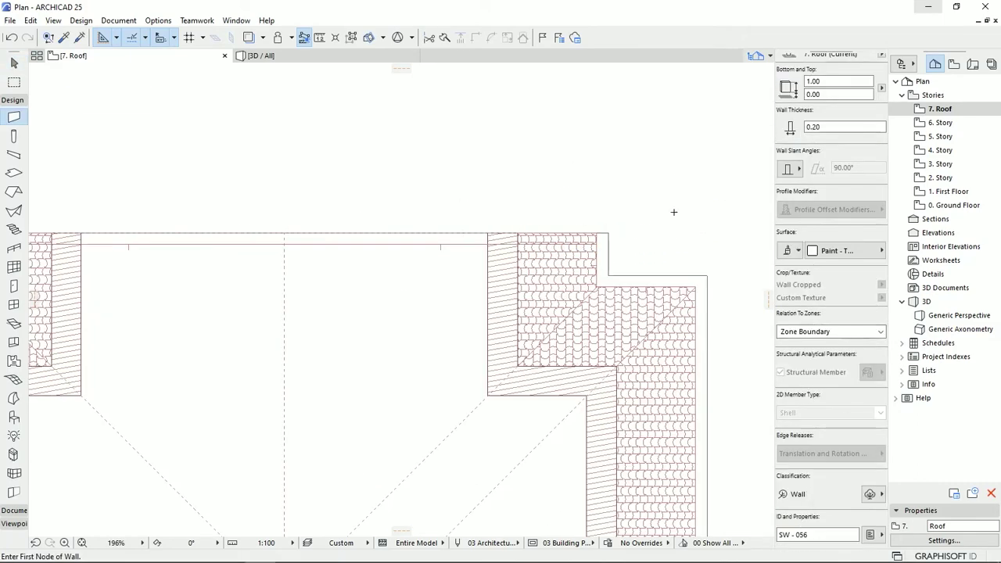
scroll(701, 249, up, 1)
key(Escape)
Turn off the roof shell's cover fill on the plan
click(534, 352)
scroll(646, 164, down, 1)
scroll(800, 478, down, 1)
middle_drag(170, 144, 293, 209)
key(Escape)
In the 3D view, adjust the lengths of the two short corner walls so they end where the gable's sloping roof edges begin
key(F3)
scroll(452, 328, up, 3)
click(524, 270)
click(522, 261)
click(75, 101)
click(484, 267)
middle_drag(188, 313, 512, 299)
click(234, 332)
click(225, 323)
click(74, 102)
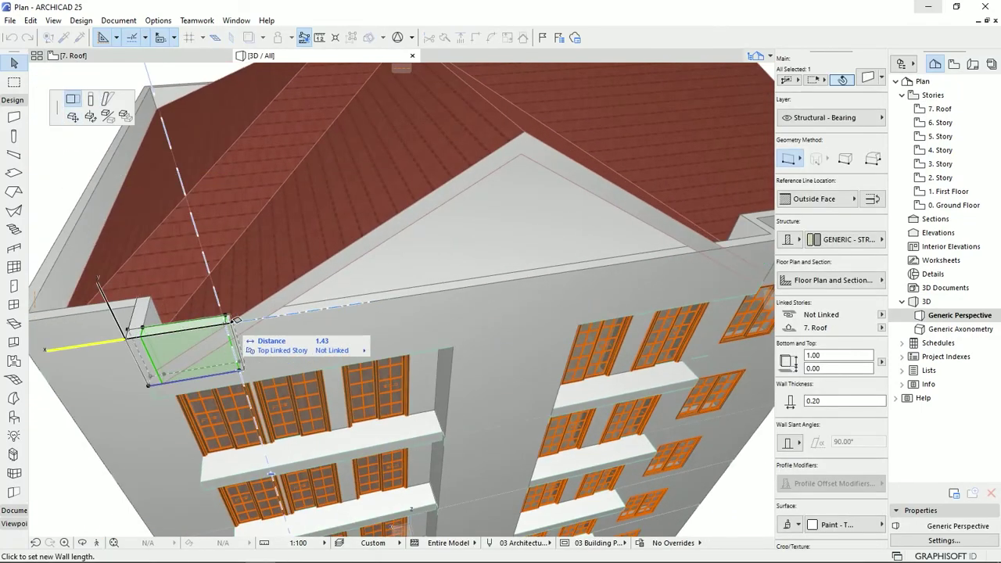
middle_drag(232, 335, 422, 306)
click(417, 368)
Stretch the front gable wall upward beyond the roof ridge to a height of 3.46
middle_drag(641, 298, 409, 329)
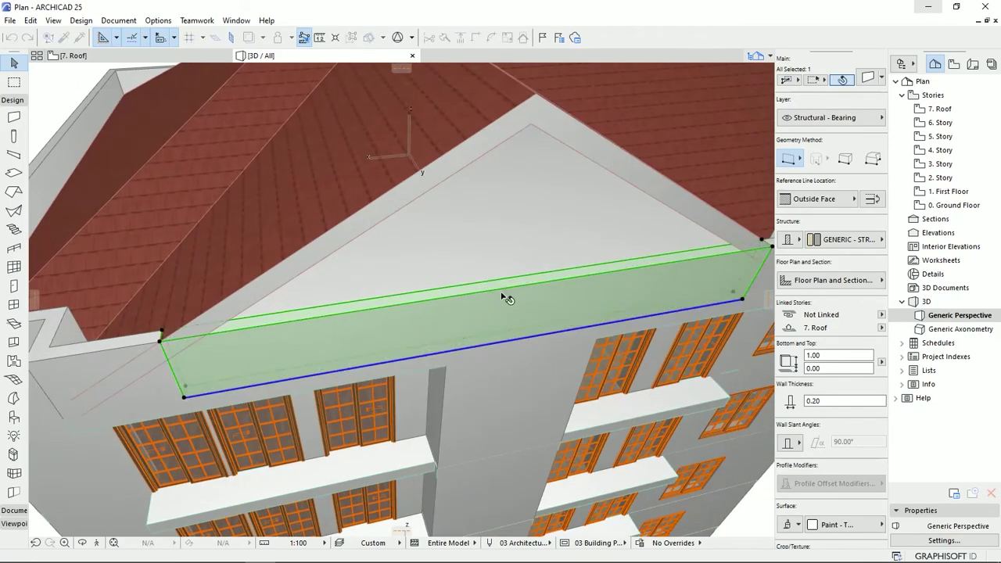
click(161, 341)
click(73, 100)
click(91, 99)
click(551, 94)
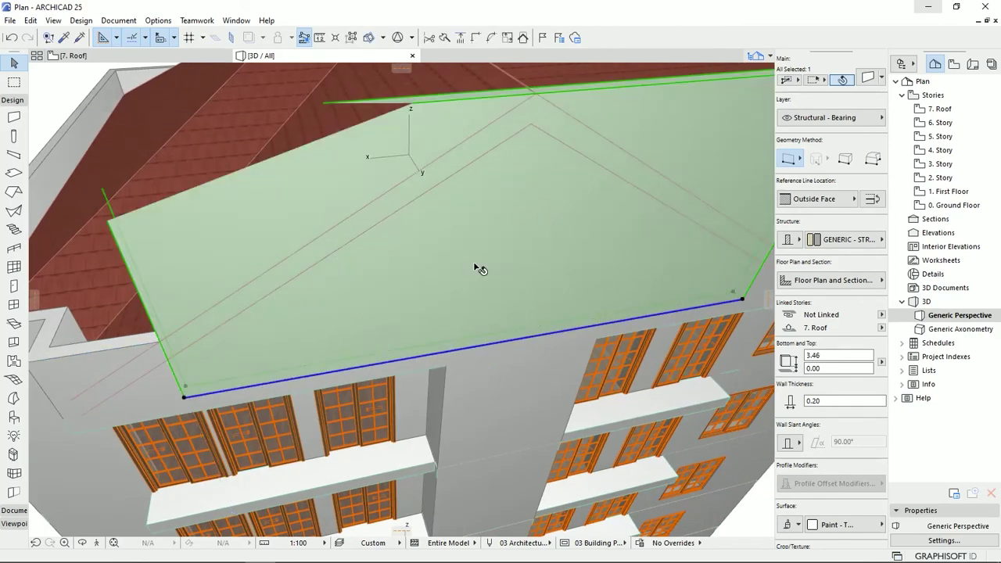
Trim the raised front gable wall to the roof shell, keeping the part below the roof
scroll(490, 256, down, 2)
click(523, 36)
click(528, 76)
click(465, 306)
key(Escape)
On the roof plan, add a roof edge node at the gable wall's right end and offset the segment beyond it to the wall's inner face
click(177, 58)
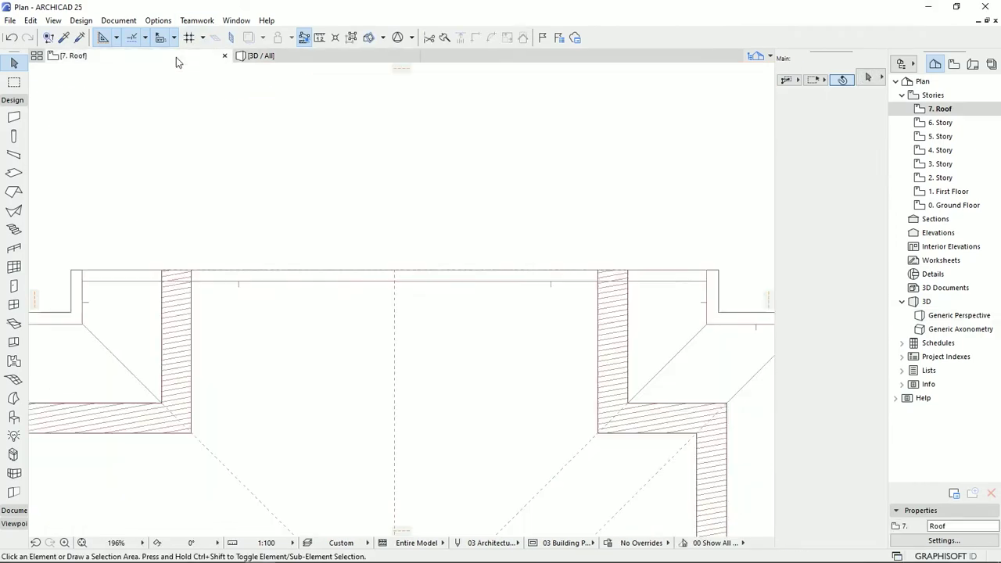
scroll(557, 380, up, 2)
middle_drag(557, 380, 364, 429)
click(365, 429)
click(592, 471)
click(518, 247)
click(116, 99)
click(501, 247)
click(562, 247)
click(169, 100)
click(621, 267)
Split the roof edge at the gable wall's left end and offset the segment beside it to the short wall's inner face
scroll(626, 267, down, 1)
middle_drag(340, 296, 785, 300)
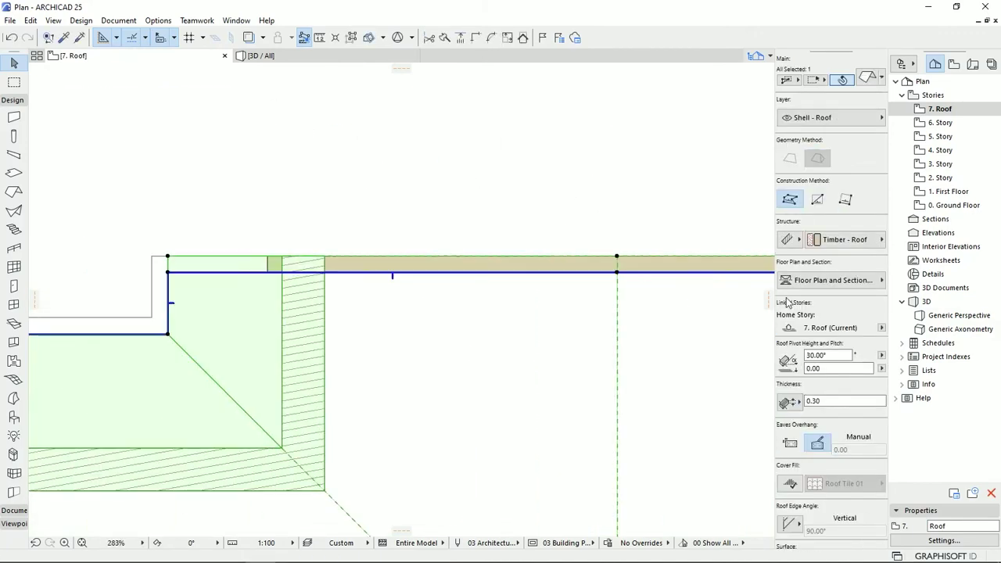
scroll(56, 246, up, 3)
click(394, 261)
key(Escape)
click(346, 261)
click(171, 101)
click(422, 290)
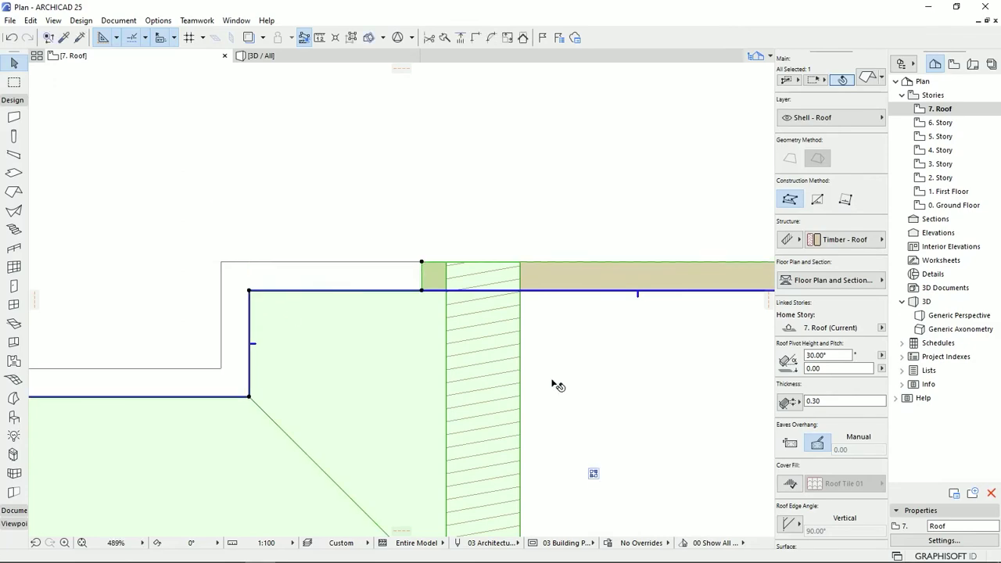
scroll(553, 383, down, 3)
middle_drag(552, 382, 295, 315)
key(Escape)
In the 3D view, check how the short corner wall and the roof shell meet beside the front gable
click(261, 56)
drag(593, 337, 435, 314)
scroll(485, 273, down, 5)
shift+middle_drag(562, 291, 572, 317)
click(562, 315)
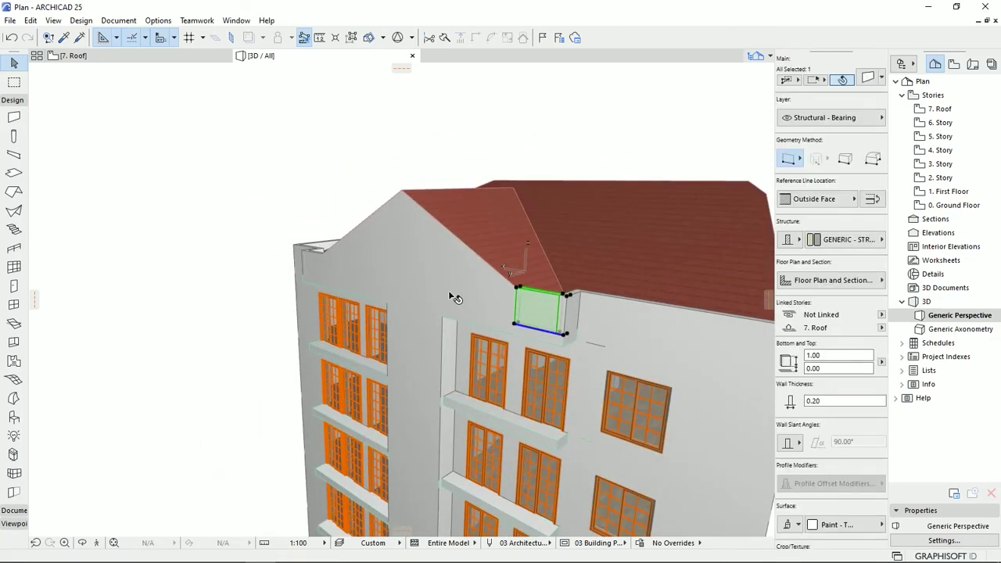
click(509, 229)
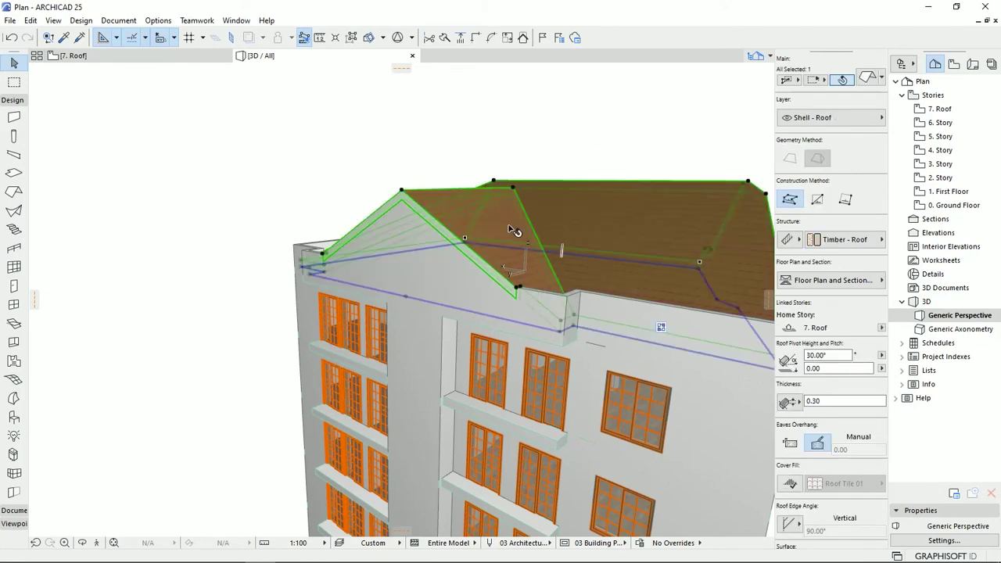
click(428, 122)
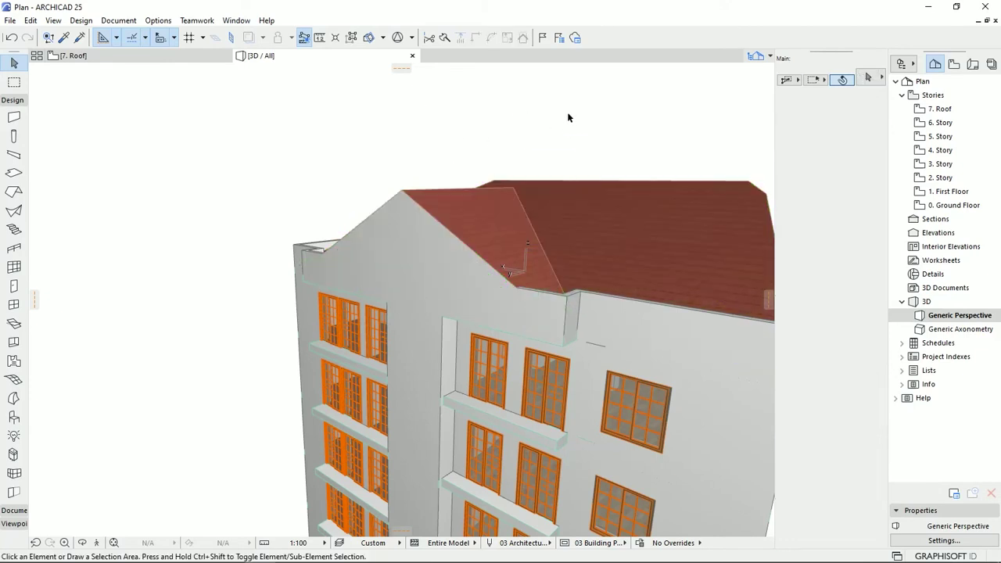
key(ctrl+z)
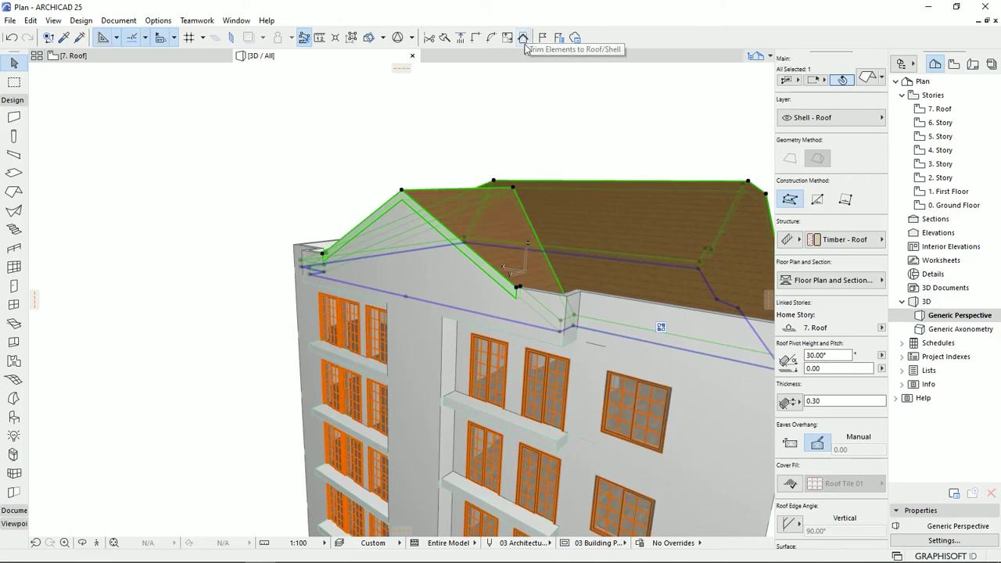
click(227, 209)
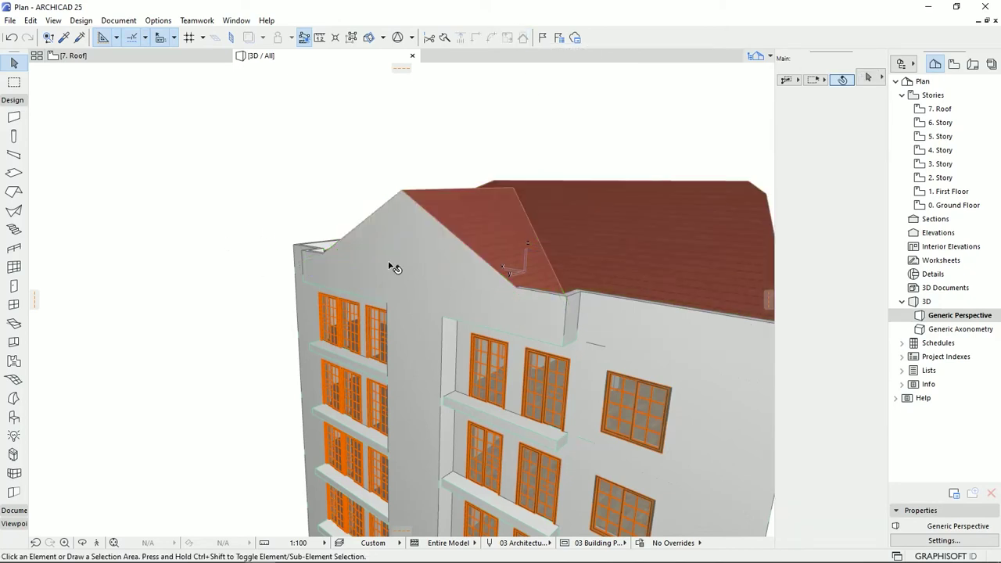
Inspect the finished roof, front gable and perimeter walls from several angles around the building
middle_drag(555, 301, 513, 340)
shift+middle_drag(628, 289, 238, 288)
mouse_move(618, 310)
shift+middle_down()
mouse_move(331, 289)
mouse_move(464, 329)
shift+middle_up()
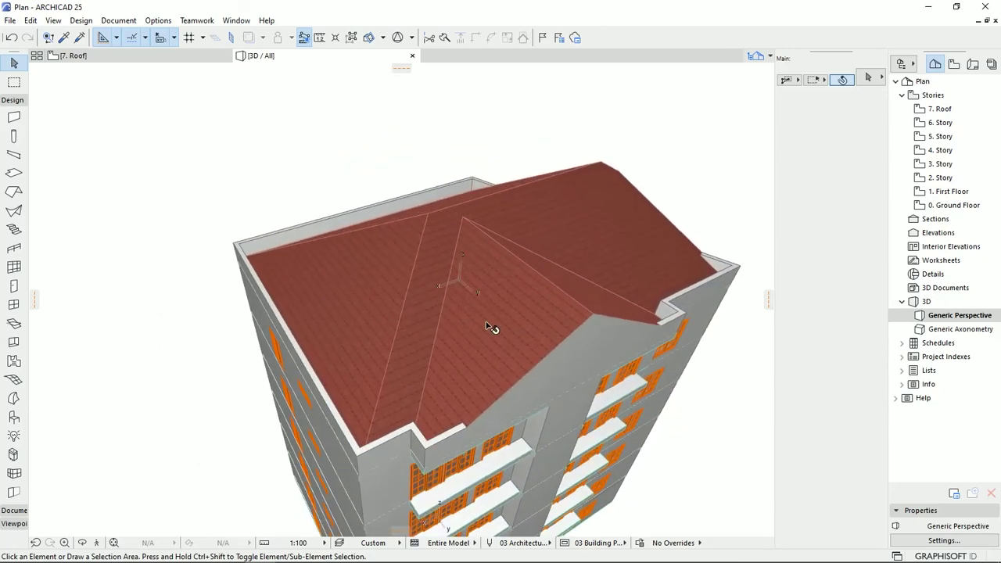
shift+middle_drag(546, 327, 478, 266)
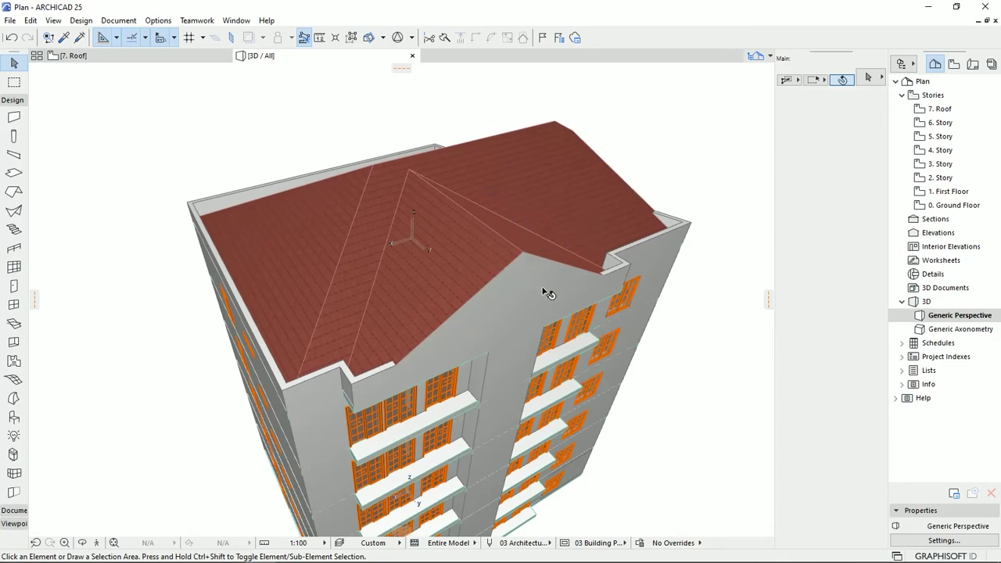
shift+middle_drag(504, 318, 498, 240)
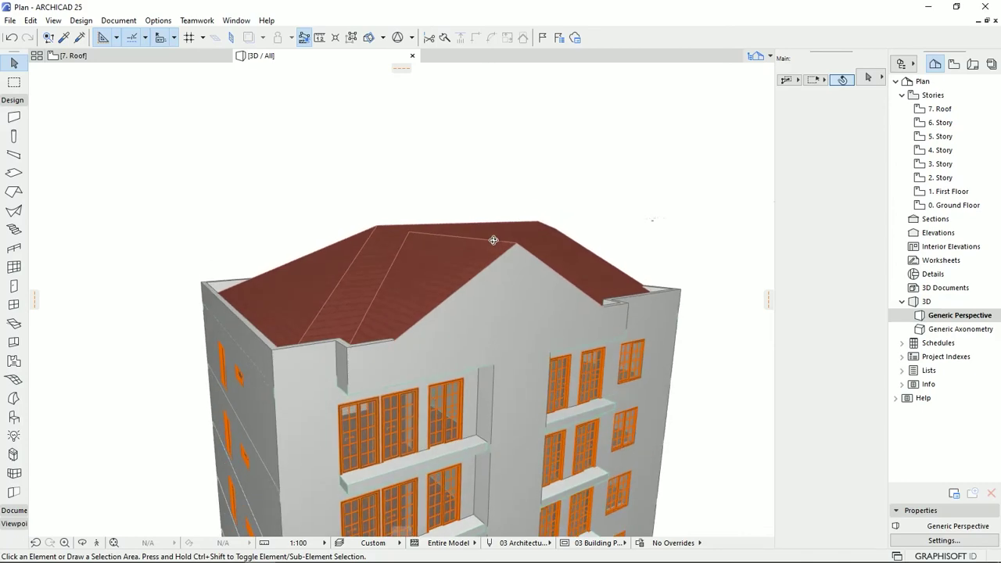
shift+middle_drag(509, 282, 395, 401)
middle_drag(381, 365, 444, 358)
scroll(440, 323, down, 3)
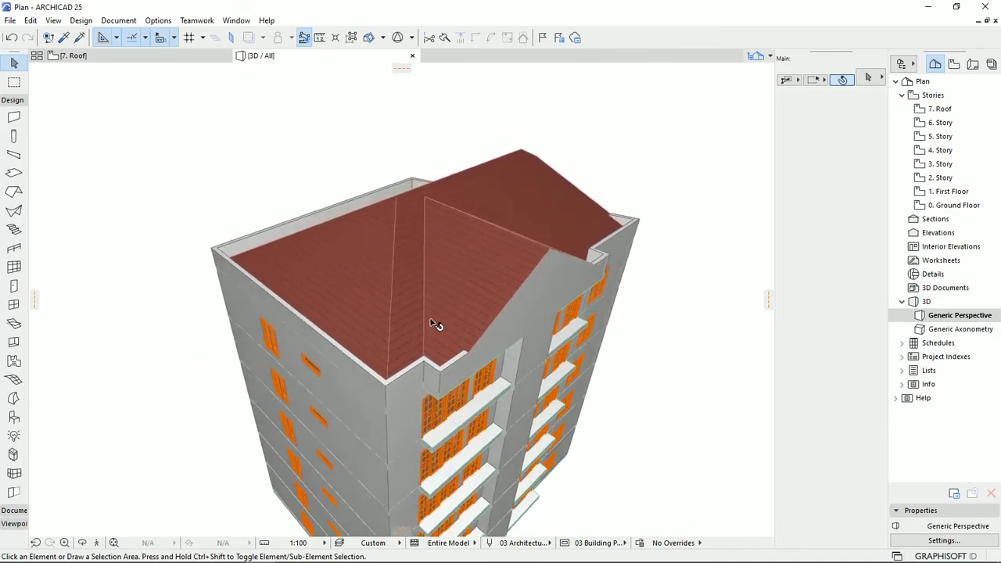
shift+middle_drag(510, 302, 621, 259)
shift+middle_drag(286, 284, 520, 228)
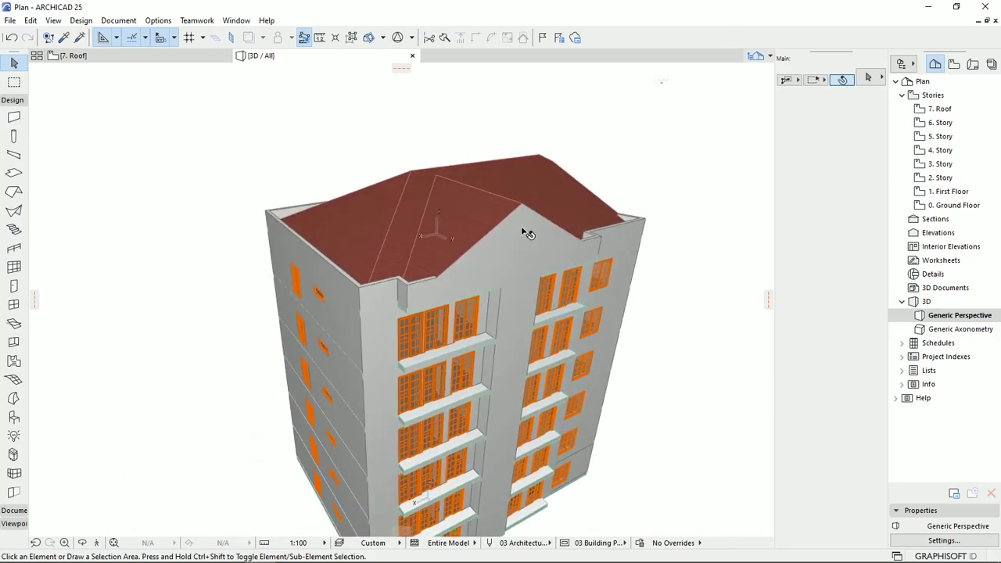